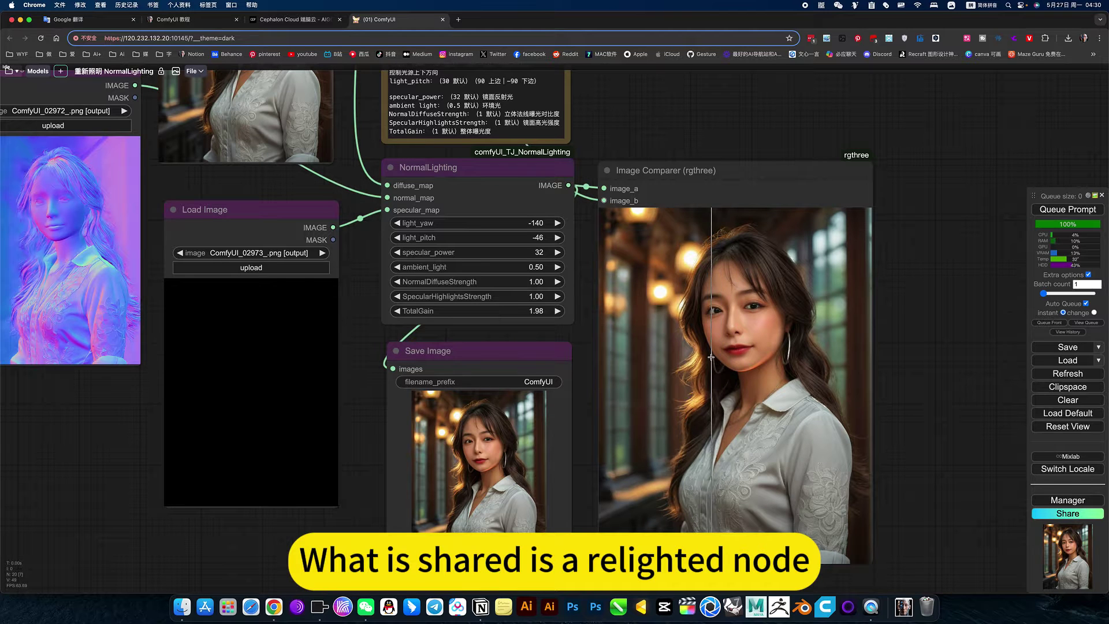
Examine the NormalLighting node and compare the original and relit portrait in the Image Comparer node.
scroll(900, 353, down, 2)
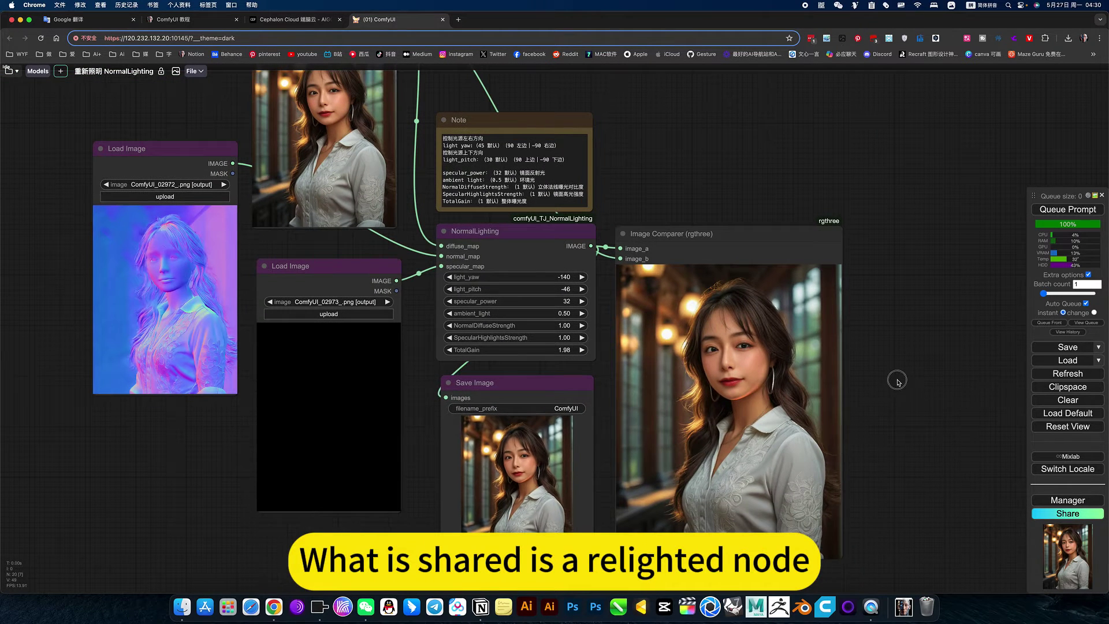
scroll(513, 233, up, 5)
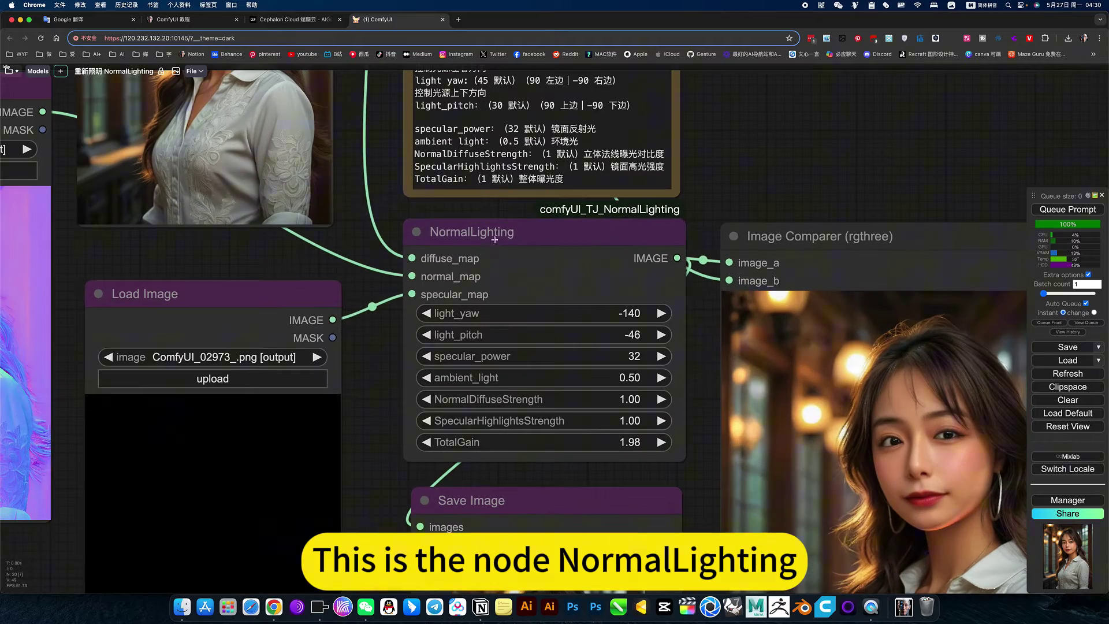
click(513, 233)
scroll(818, 178, down, 4)
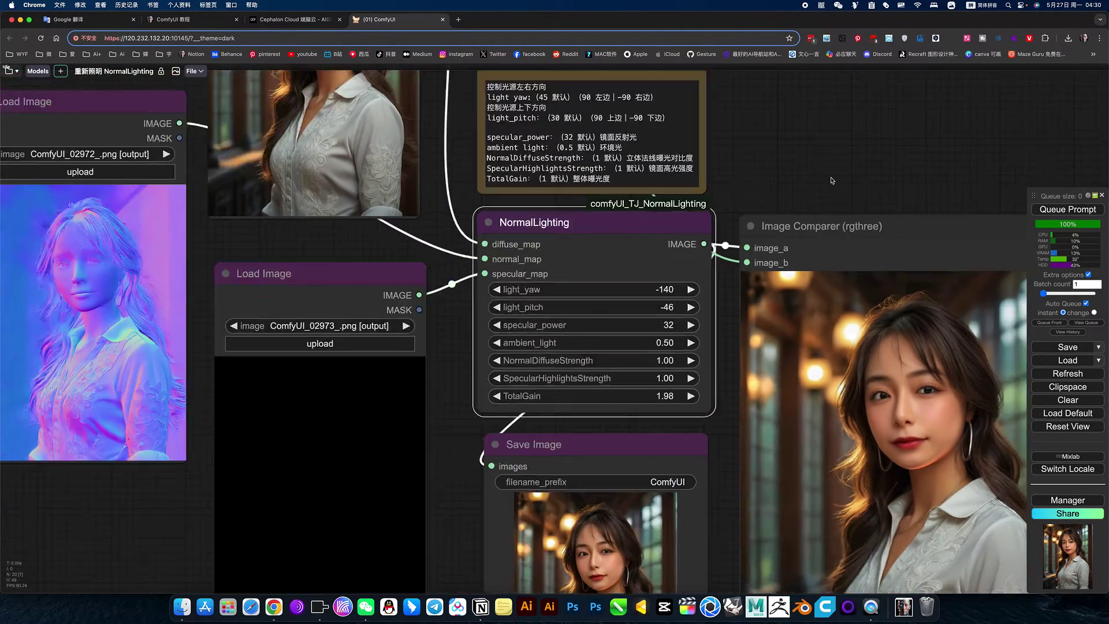
drag(841, 153, 665, 109)
drag(908, 425, 952, 403)
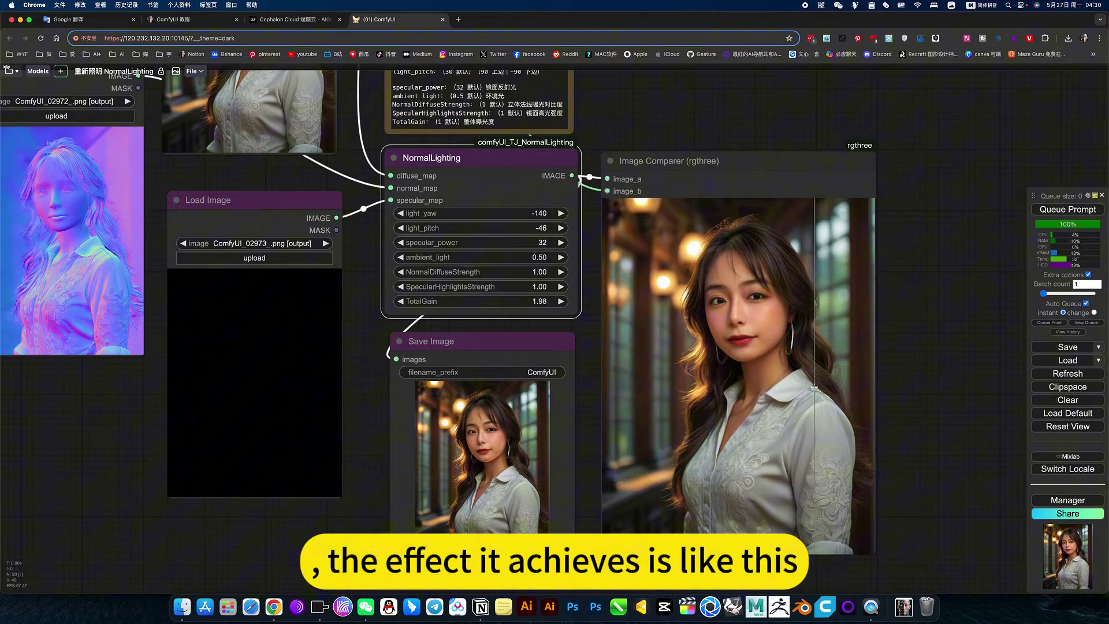
scroll(817, 385, up, 9)
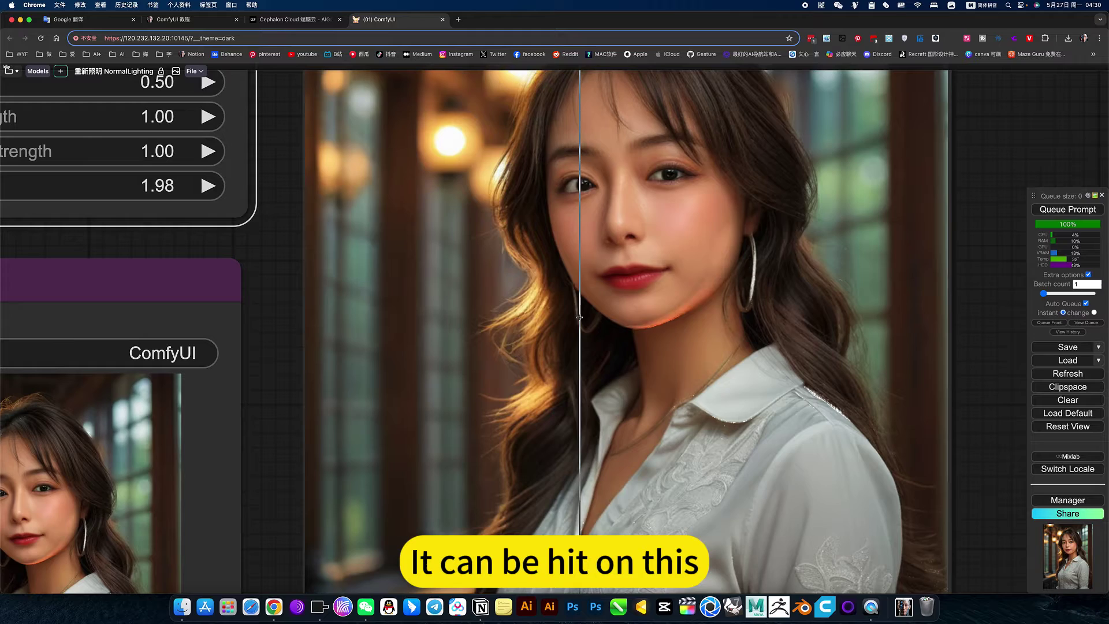
scroll(741, 341, down, 6)
drag(900, 345, 954, 428)
scroll(608, 105, up, 5)
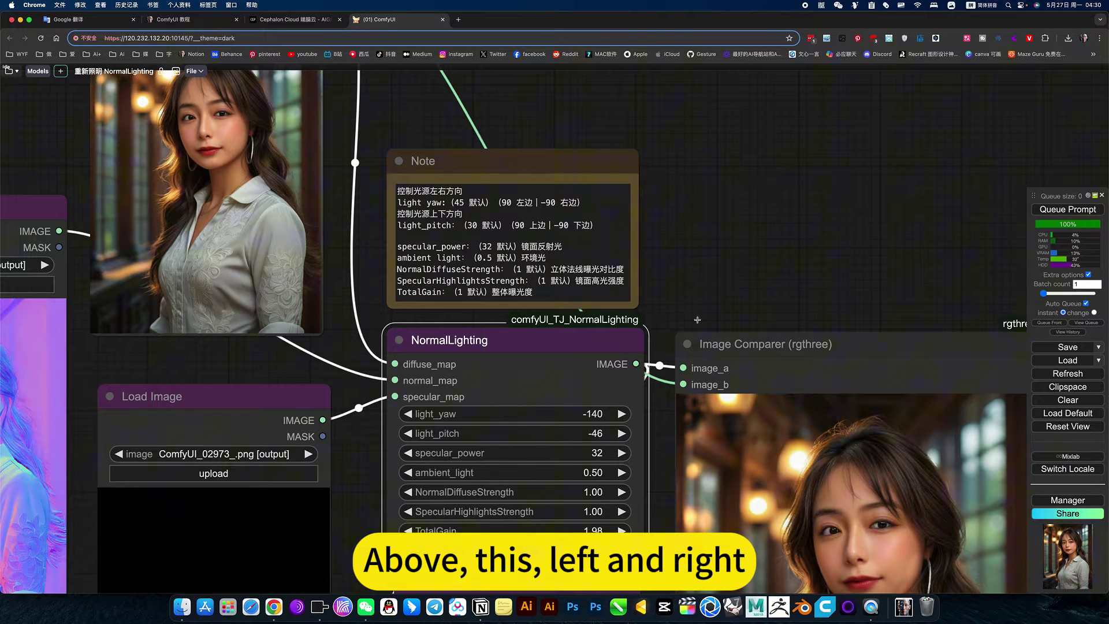
Set light_yaw to -175 and light_pitch to -90 on the NormalLighting node.
drag(701, 297, 621, 200)
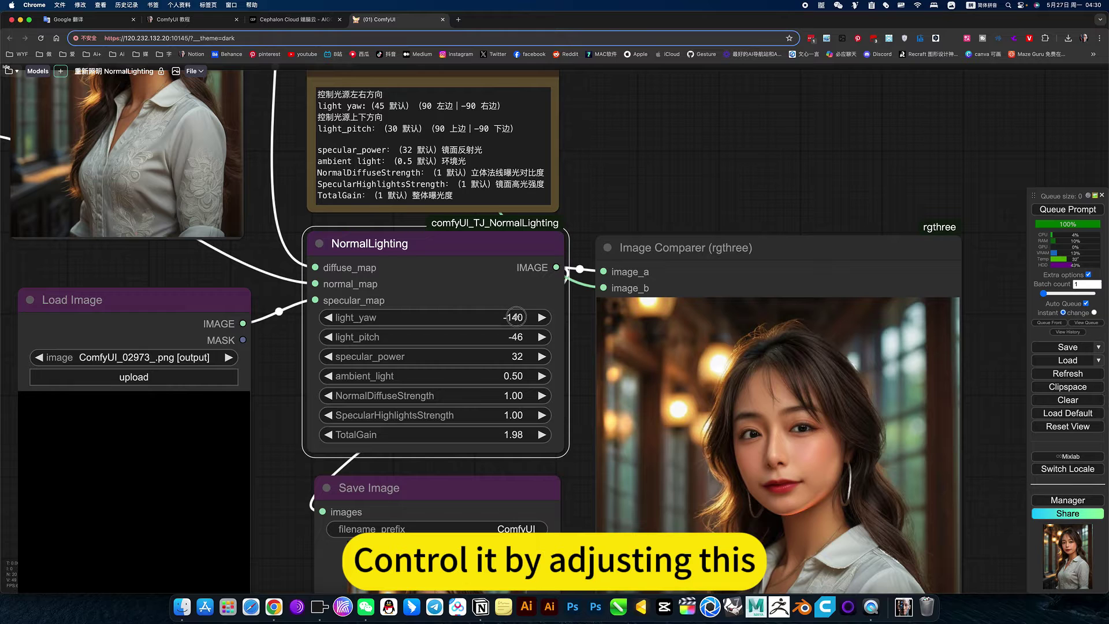
drag(515, 317, 502, 317)
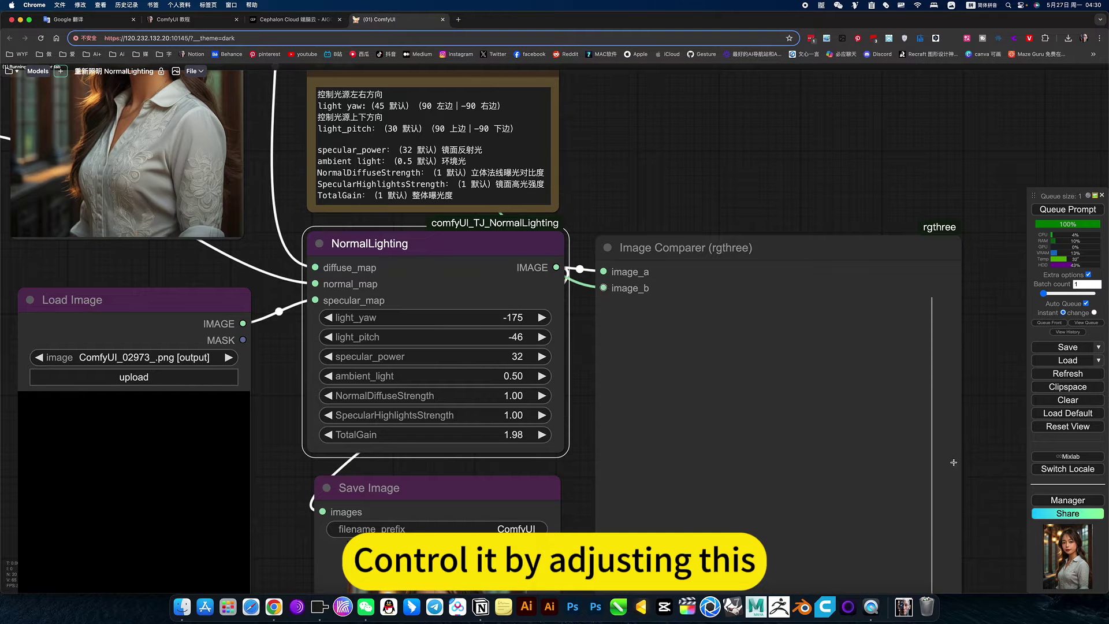
drag(988, 473, 977, 351)
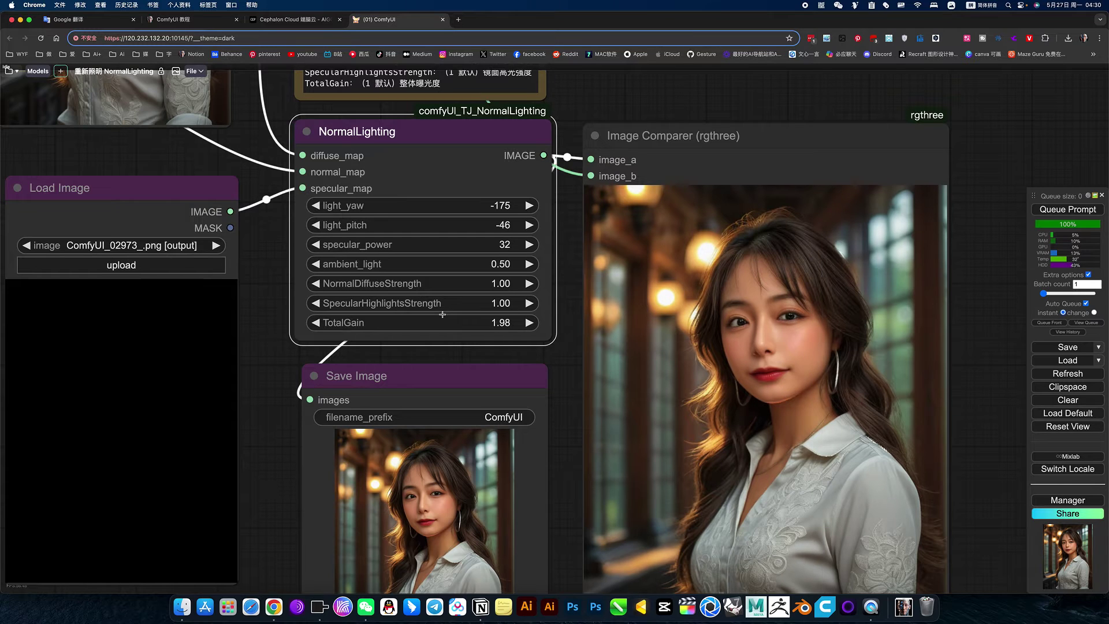
drag(507, 225, 478, 226)
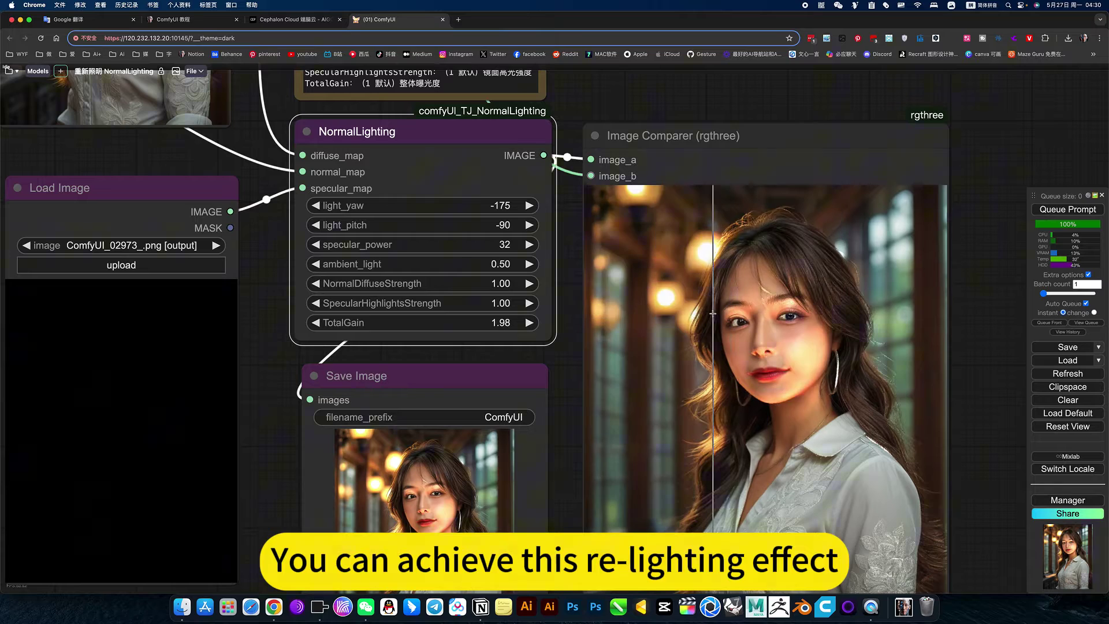
Read the Note's explanations of the lighting parameters, highlighting the ambient light, TotalGain and NormalDiffuseStrength descriptions.
scroll(581, 100, up, 5)
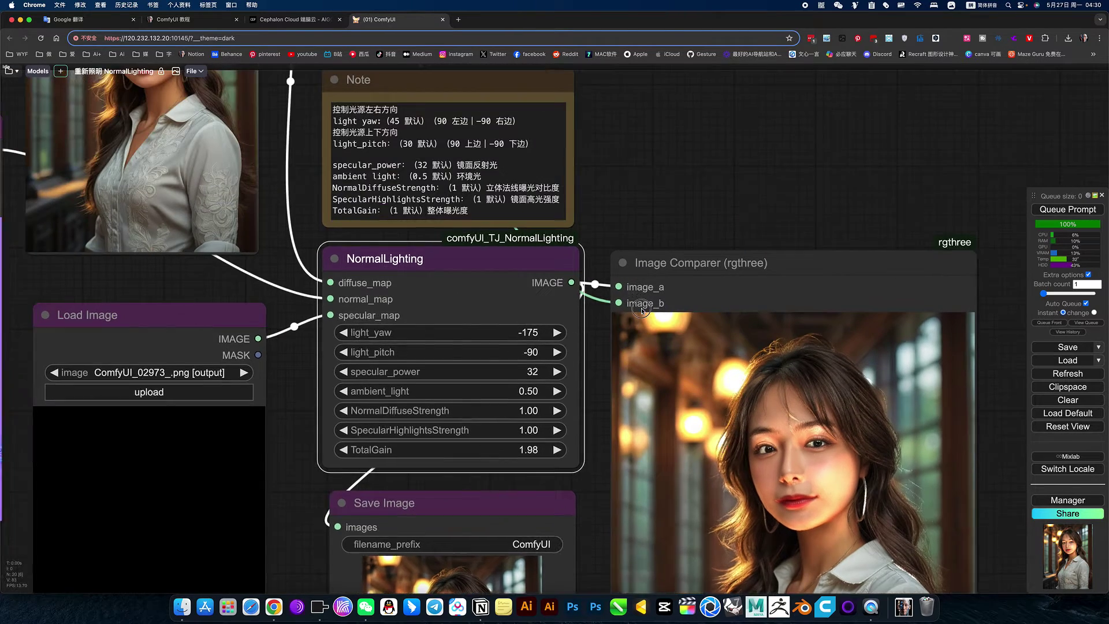
scroll(656, 292, up, 7)
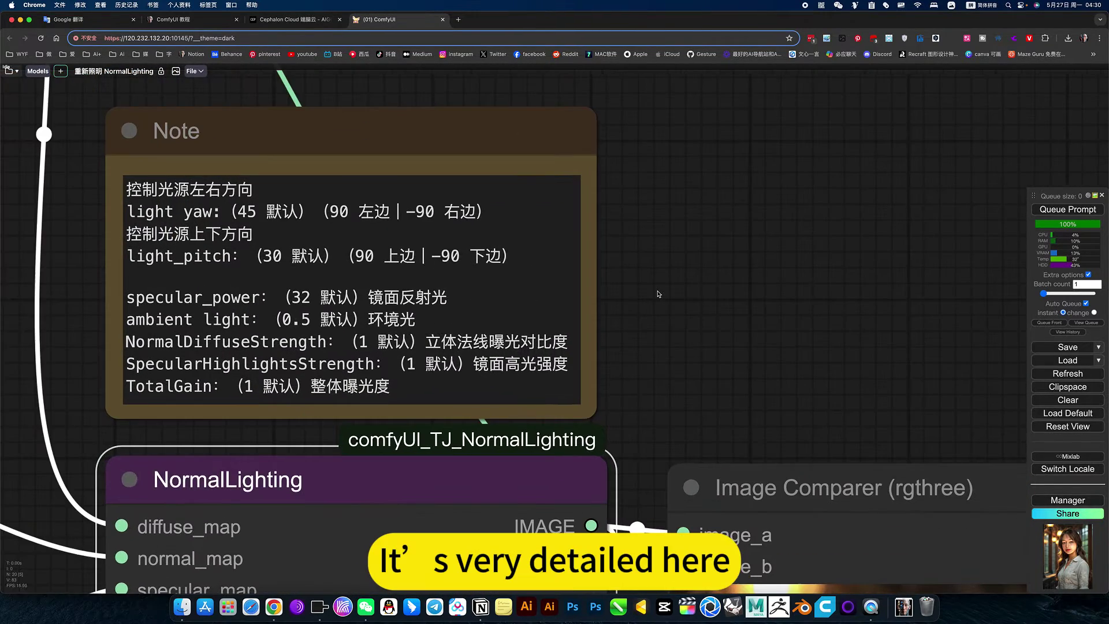
drag(655, 300, 793, 312)
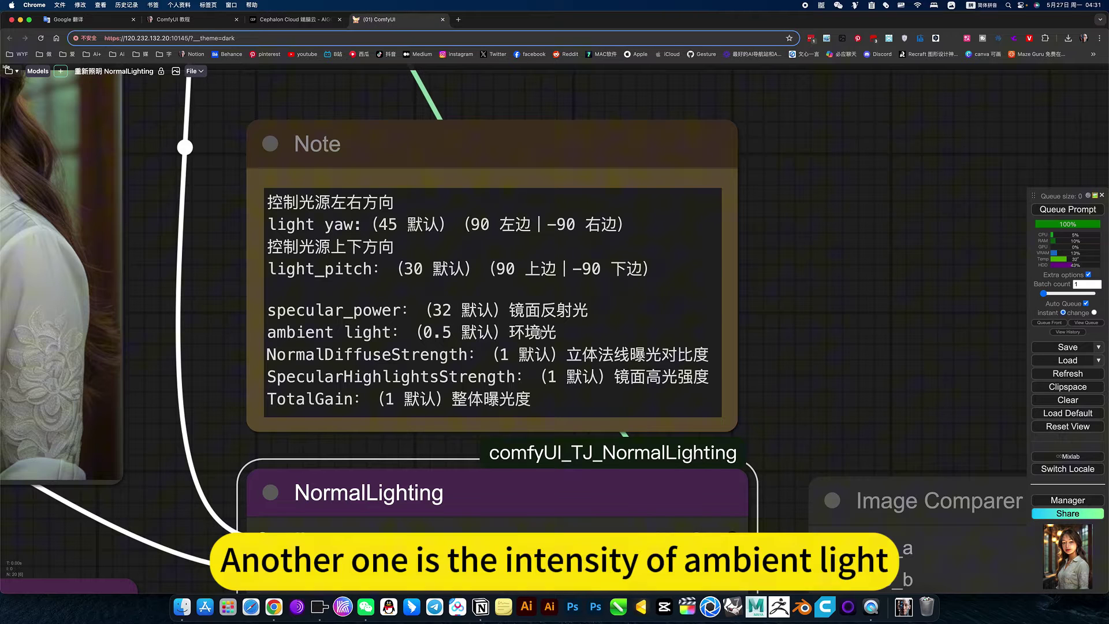
drag(557, 332, 410, 331)
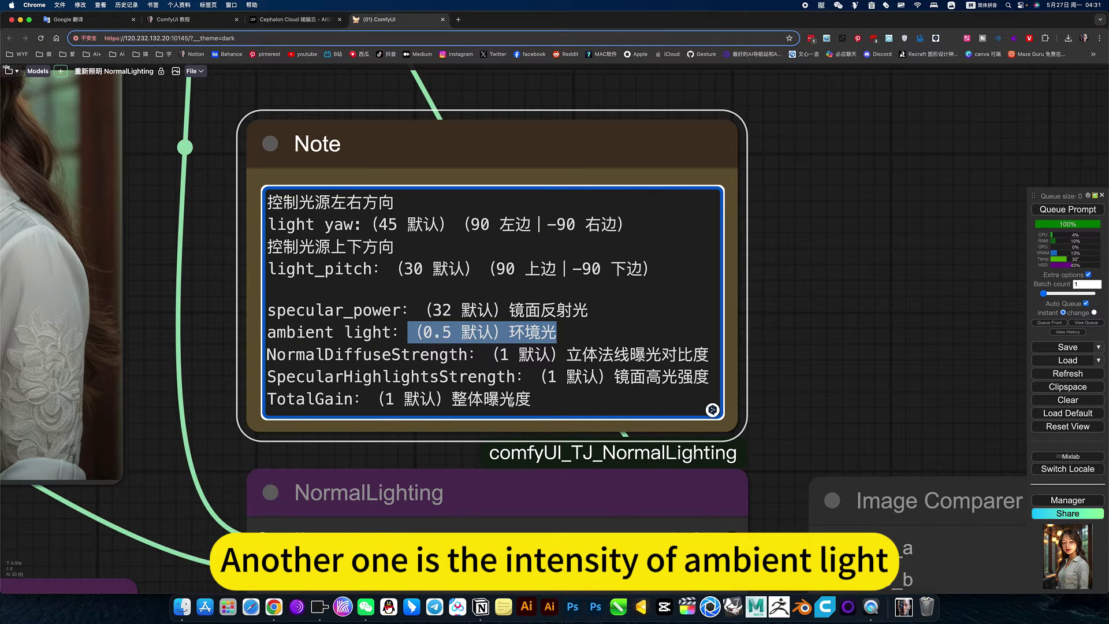
drag(530, 400, 403, 398)
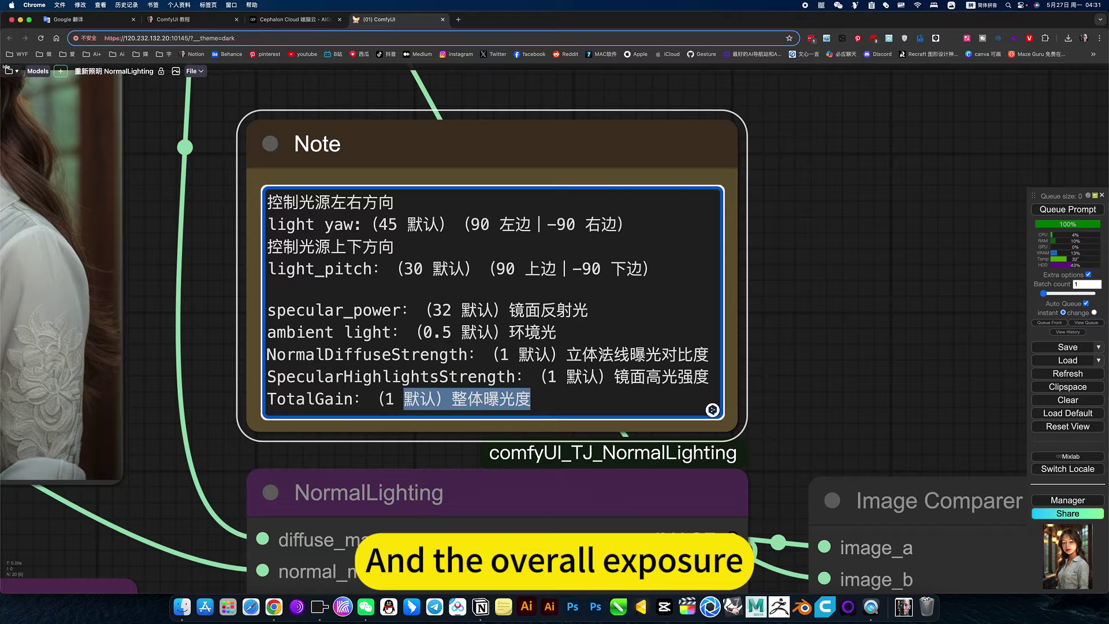
drag(562, 352, 715, 354)
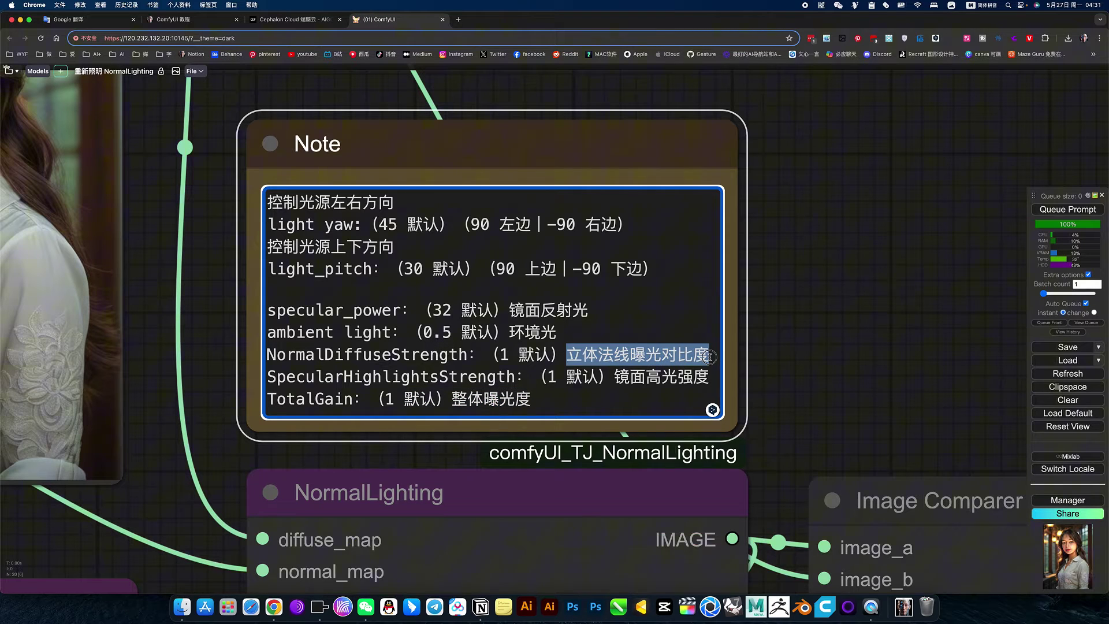
click(676, 354)
Set light_pitch to 32 and light_yaw to -69 on the NormalLighting node.
scroll(581, 349, down, 6)
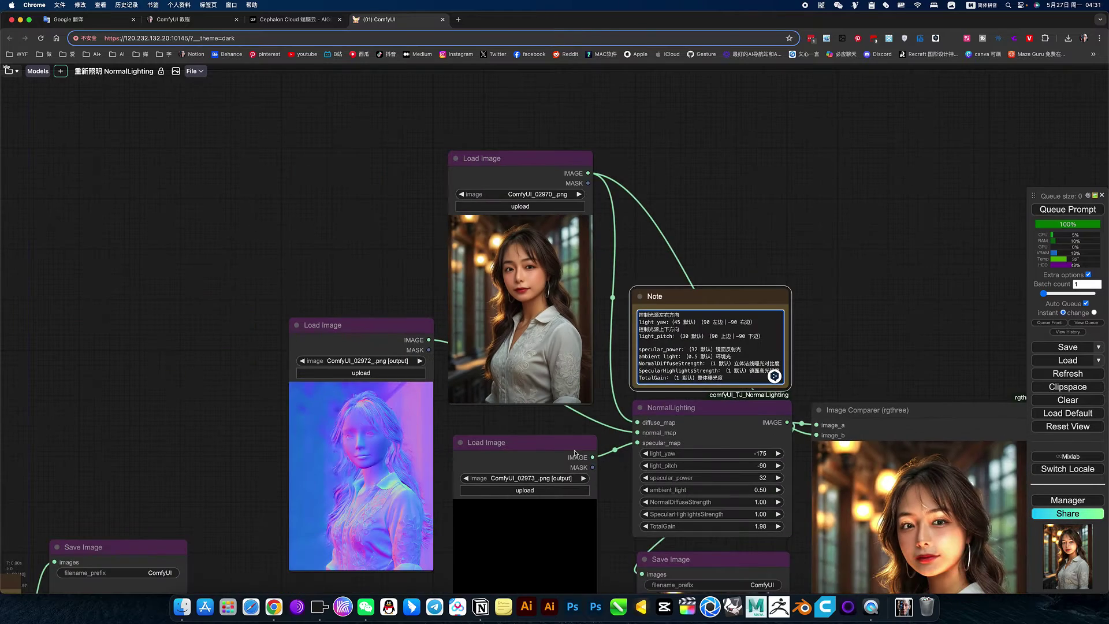
drag(502, 416, 629, 315)
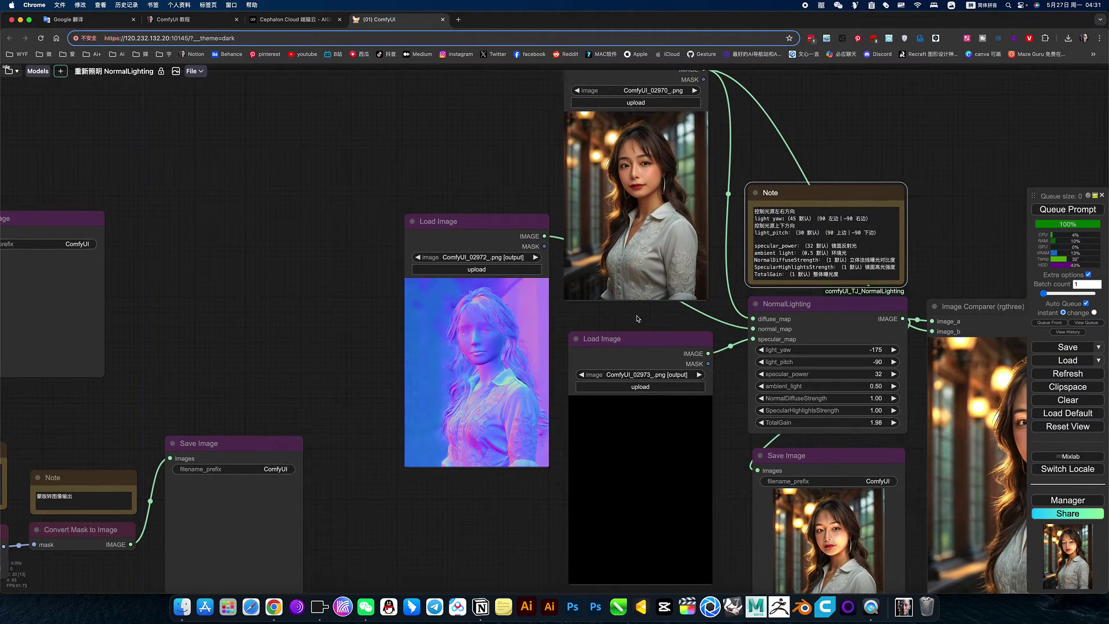
scroll(633, 324, right, 5)
scroll(632, 323, down, 1)
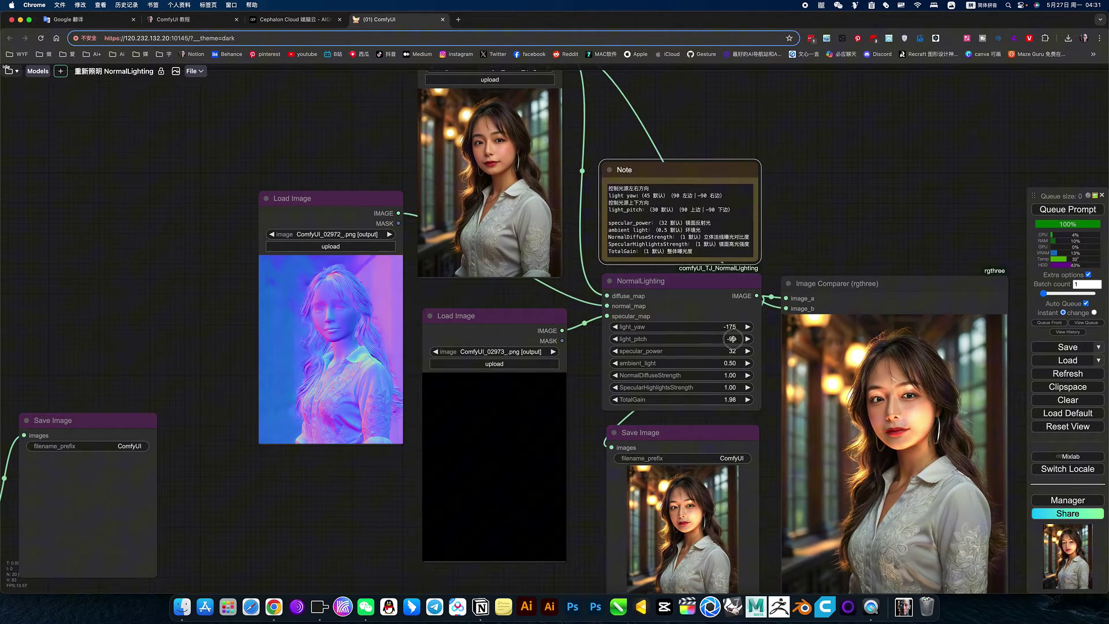
click(736, 342)
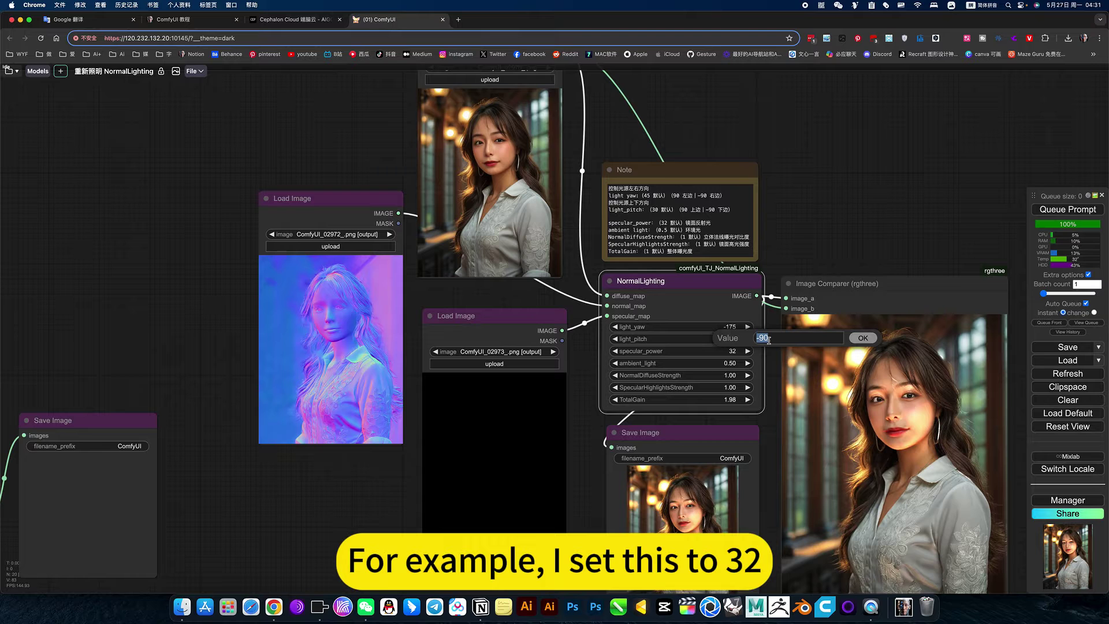
key(Return)
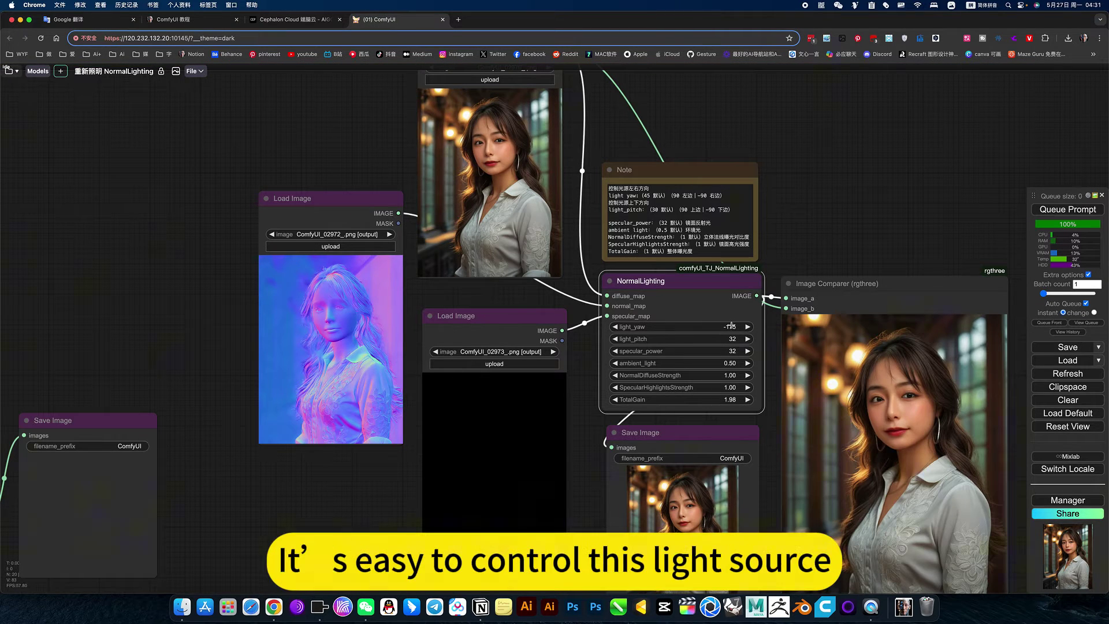
drag(726, 326, 755, 335)
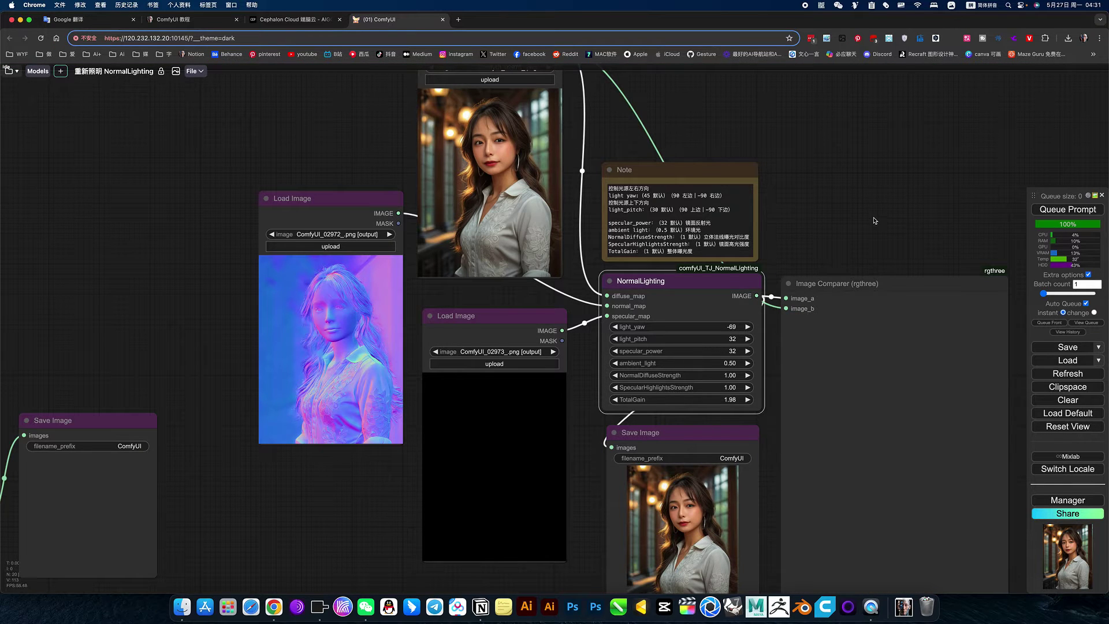
Lower the NormalLighting node's TotalGain to 1.36 and inspect the relit image.
scroll(875, 221, right, 5)
scroll(875, 221, down, 3)
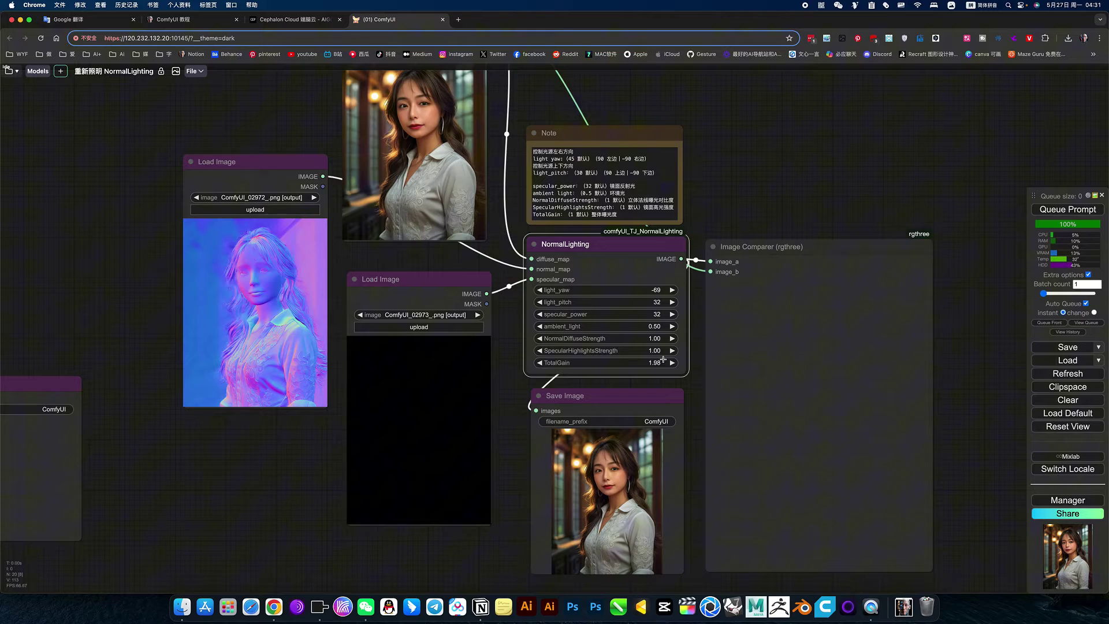
drag(662, 359, 619, 359)
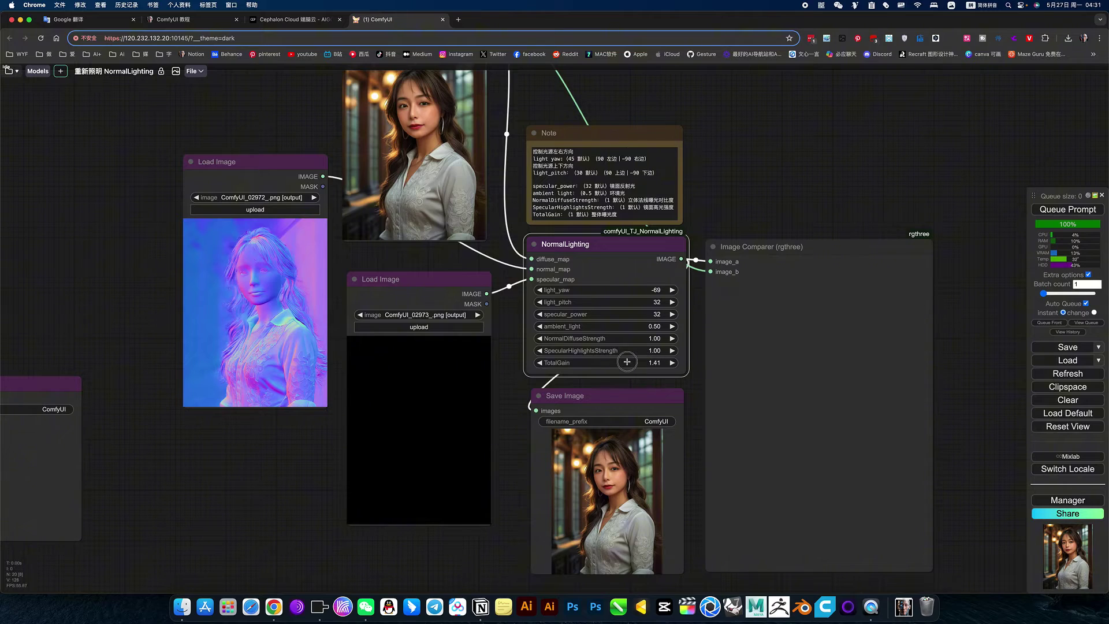
click(786, 169)
scroll(775, 170, down, 1)
drag(773, 169, 821, 151)
scroll(821, 151, up, 2)
scroll(654, 440, up, 3)
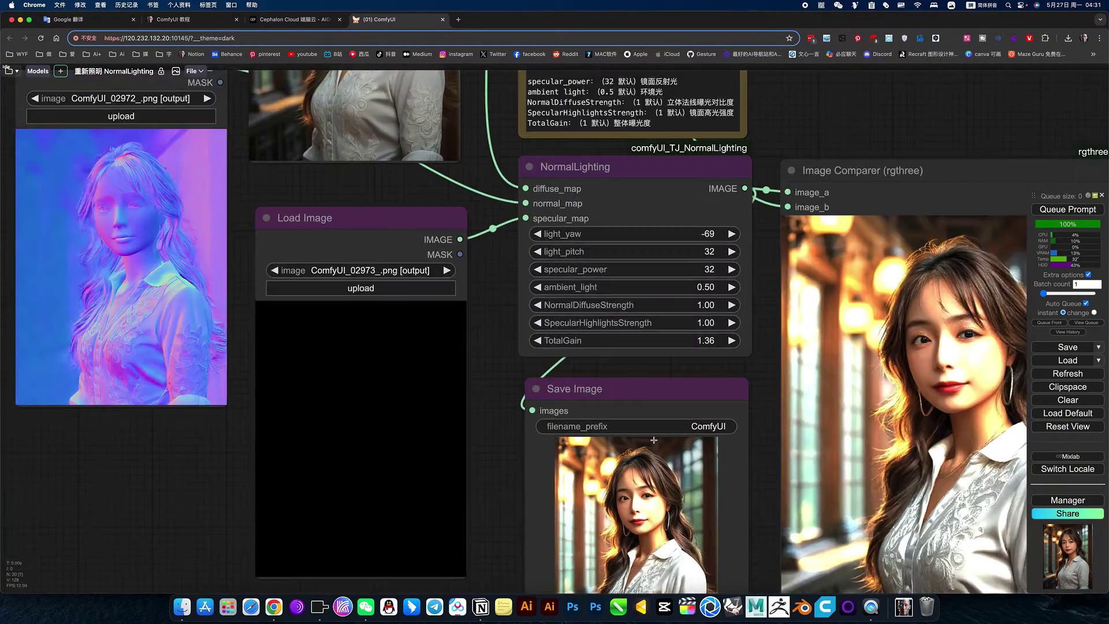
Reduce the NormalLighting node's TotalGain to 0.97 and check the output image.
scroll(654, 440, down, 3)
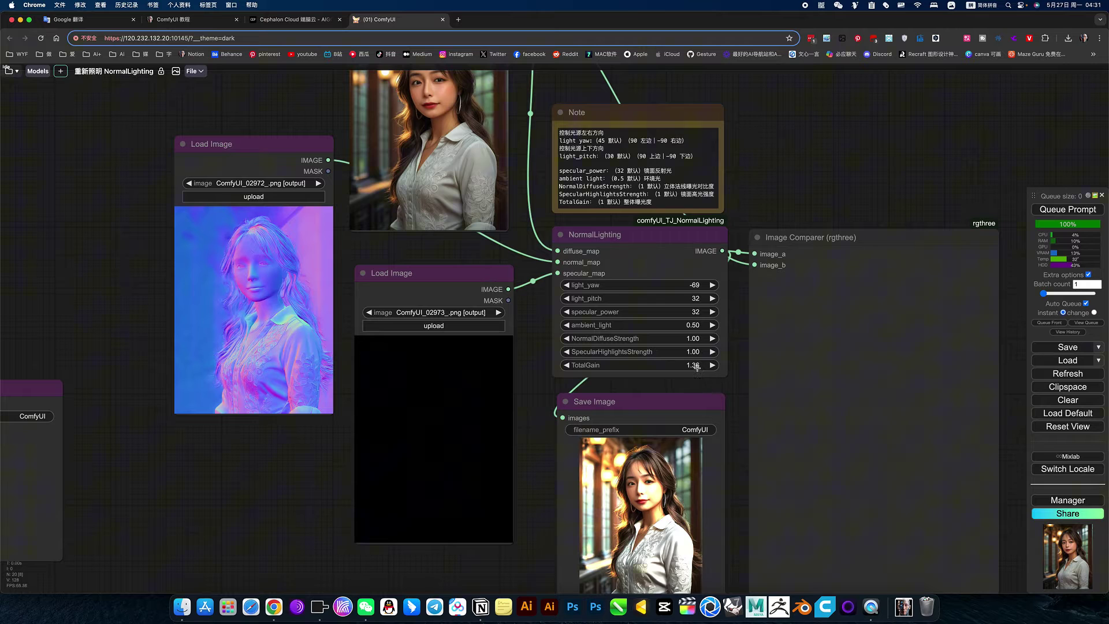
drag(697, 368, 680, 368)
click(829, 197)
scroll(815, 195, up, 1)
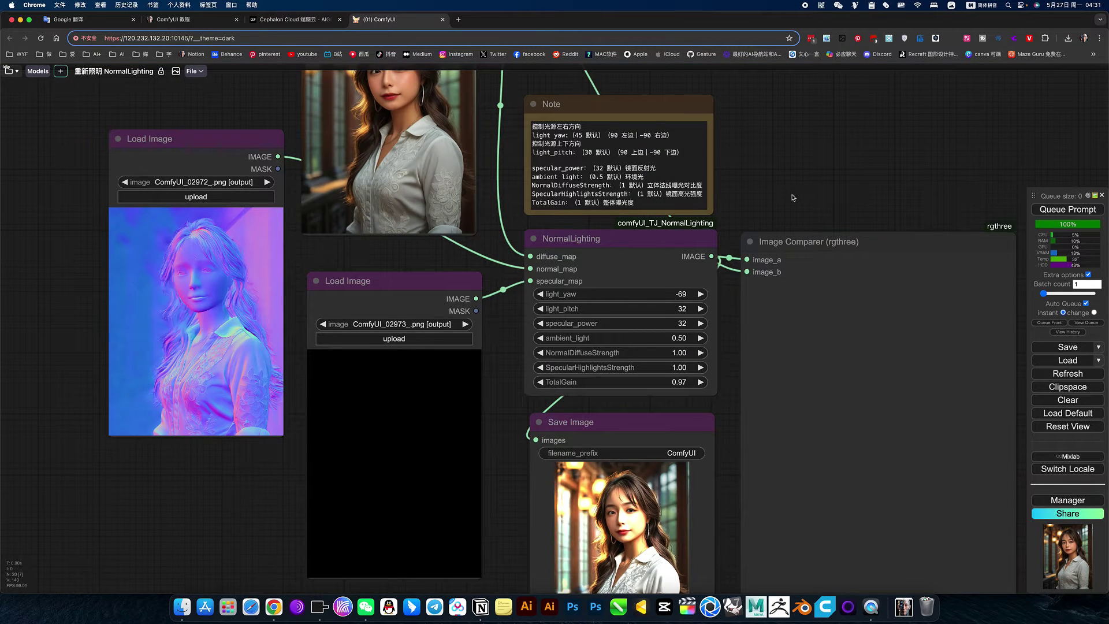
scroll(792, 197, up, 2)
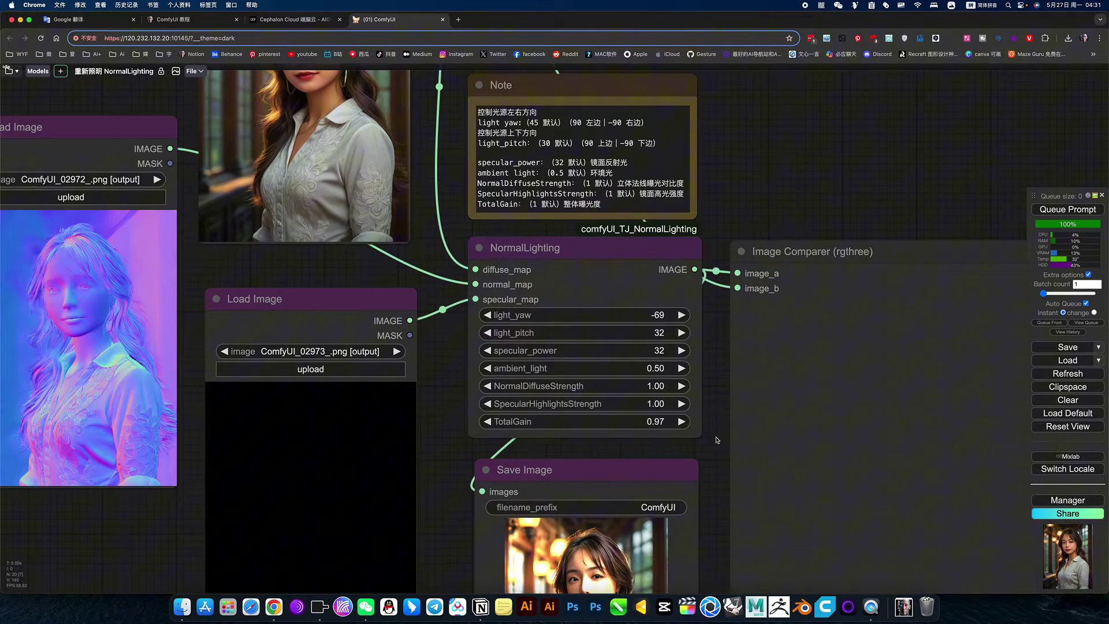
scroll(718, 272, down, 4)
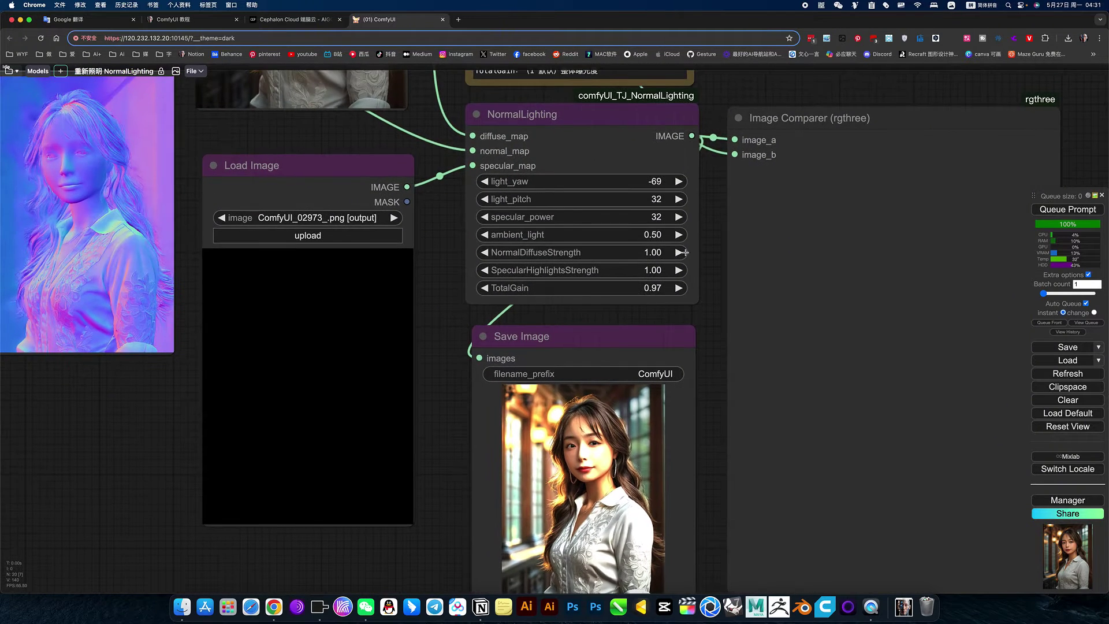
Set the NormalLighting node's TotalGain to exactly 1.
click(655, 288)
text(1)
key(Return)
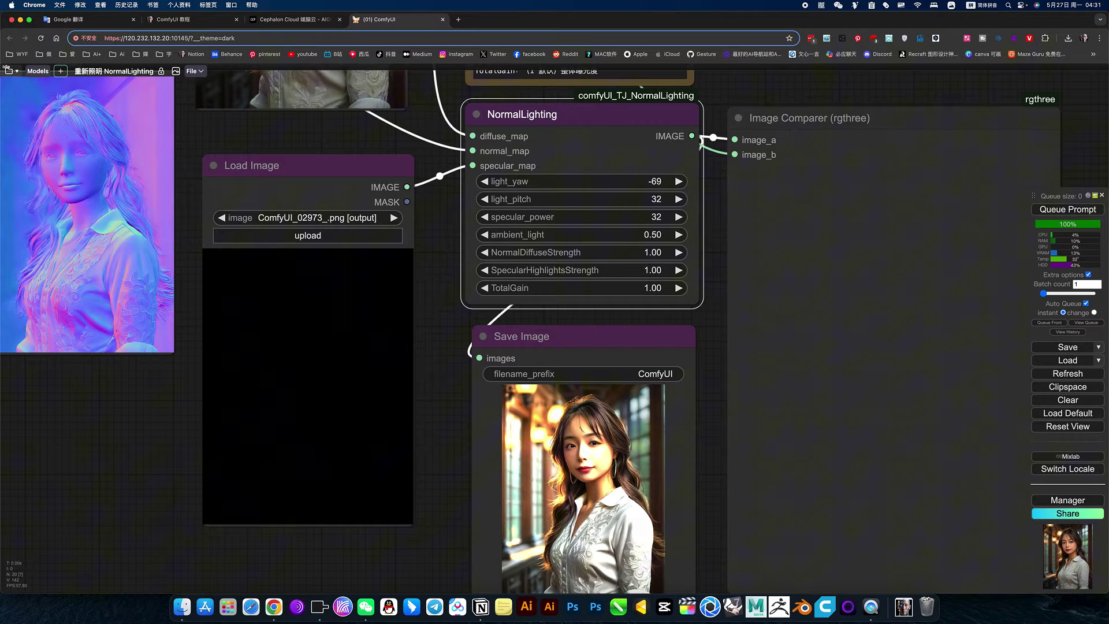
click(712, 316)
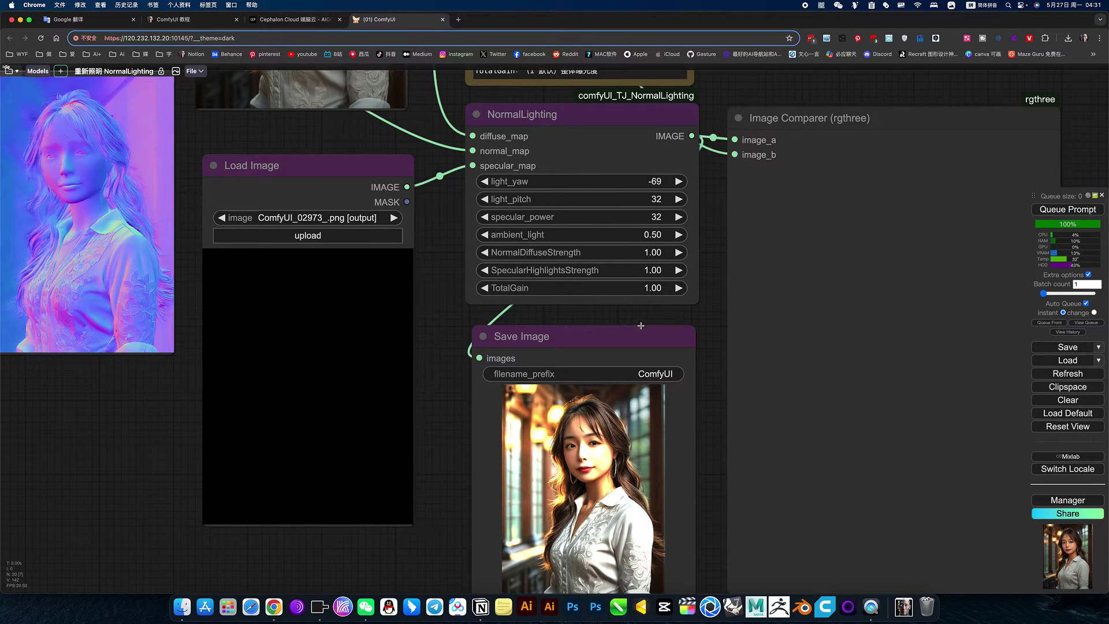
Delete the Image Comparer node and move the Save Image node into its place beside NormalLighting.
drag(699, 313, 671, 339)
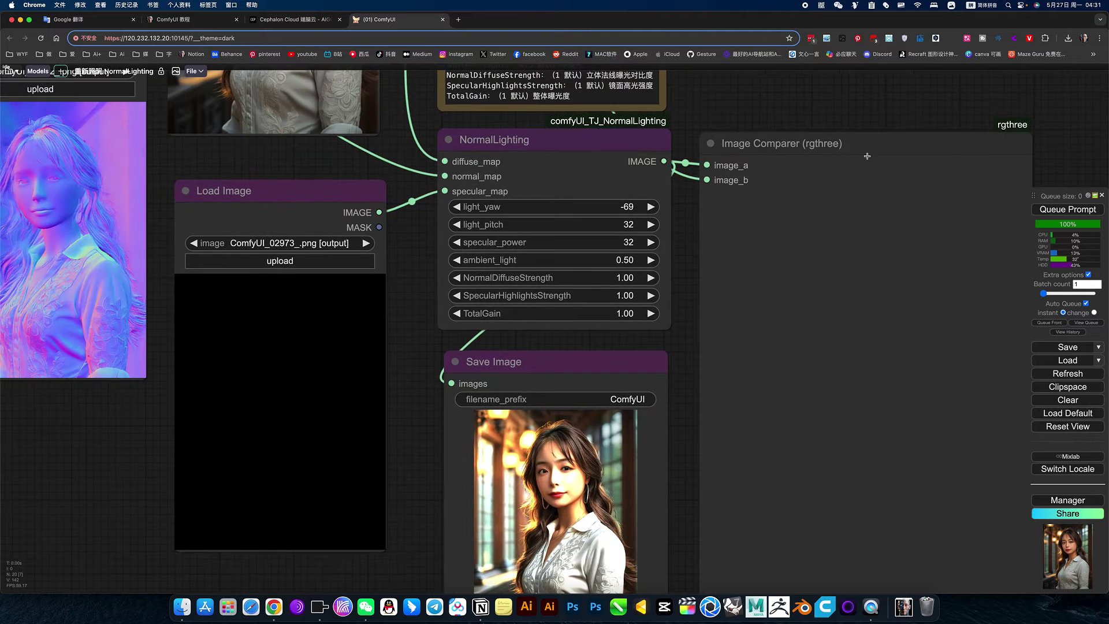
click(845, 143)
key(Delete)
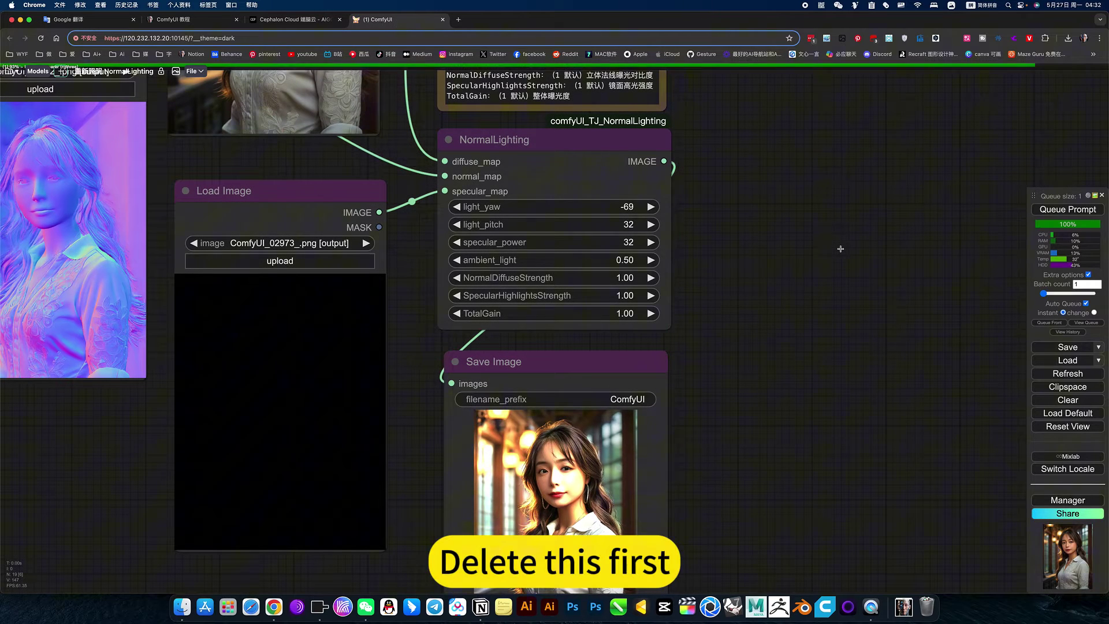
drag(625, 362, 894, 137)
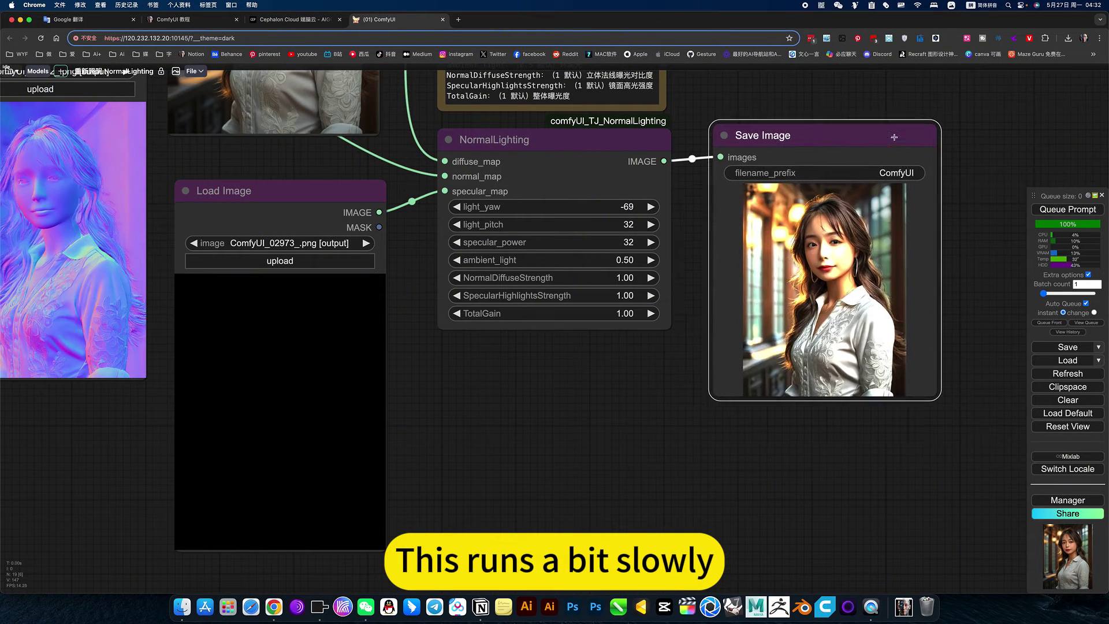
drag(614, 394, 445, 457)
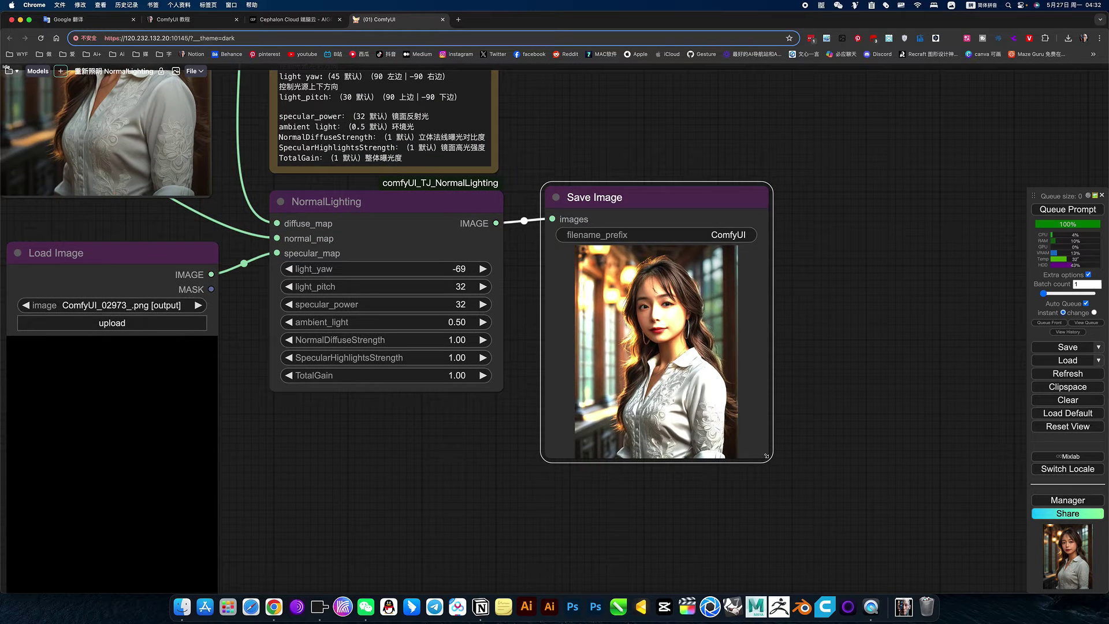
Enlarge the Save Image node that shows the relit portrait and move it slightly up and away from NormalLighting.
drag(766, 456, 806, 561)
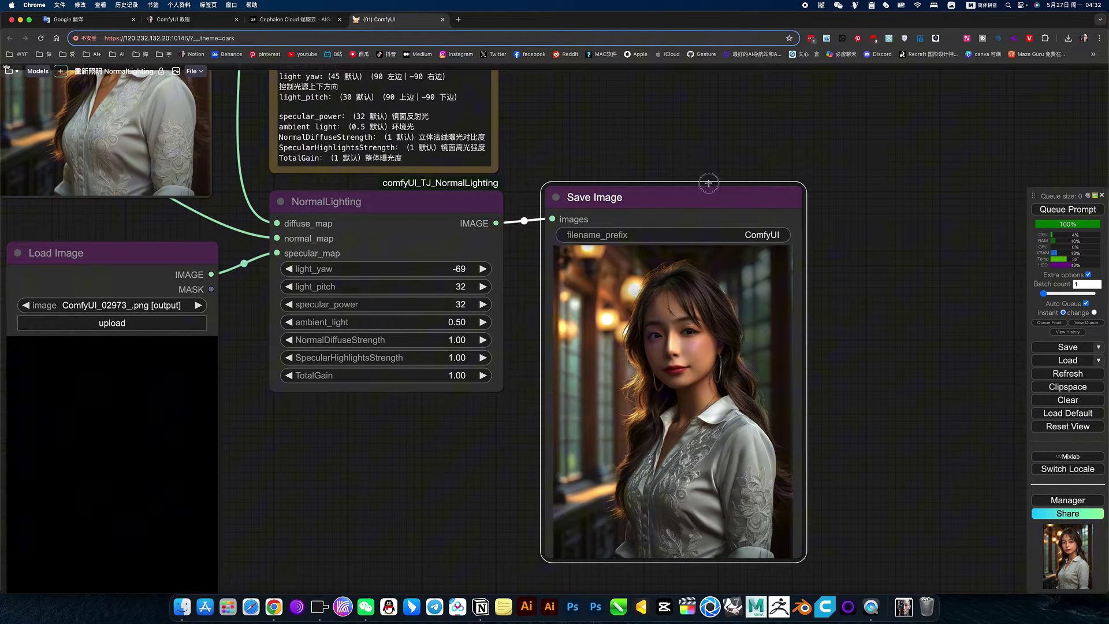
drag(708, 183, 722, 127)
Try different horizontal light directions on the NormalLighting node, including -20, and leave light_yaw at 60.
drag(448, 272, 472, 271)
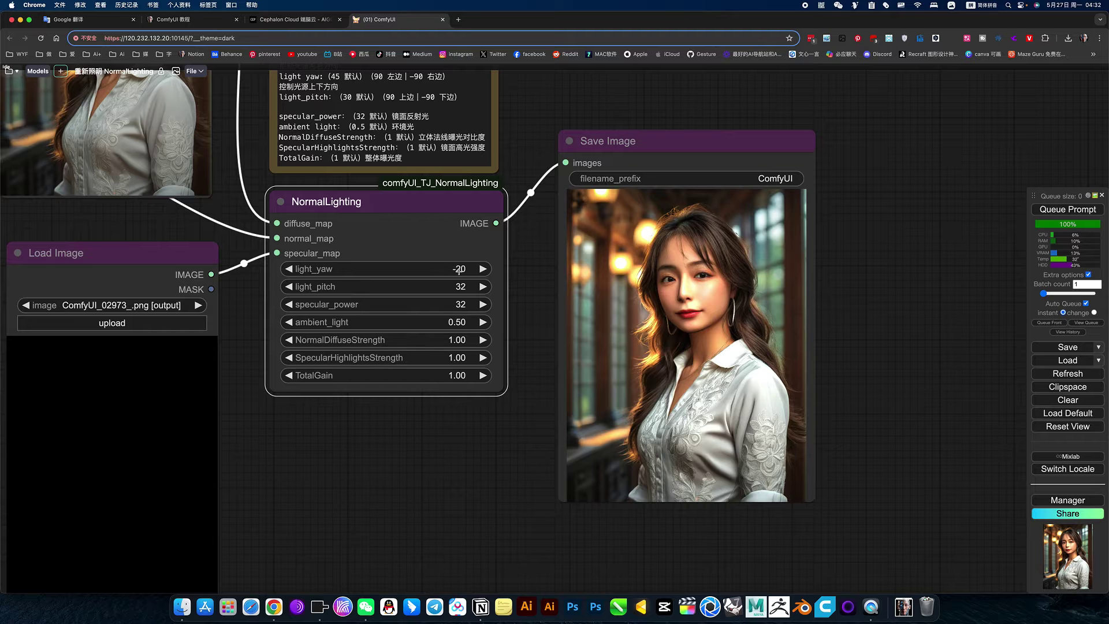
drag(459, 268, 588, 269)
drag(456, 270, 416, 299)
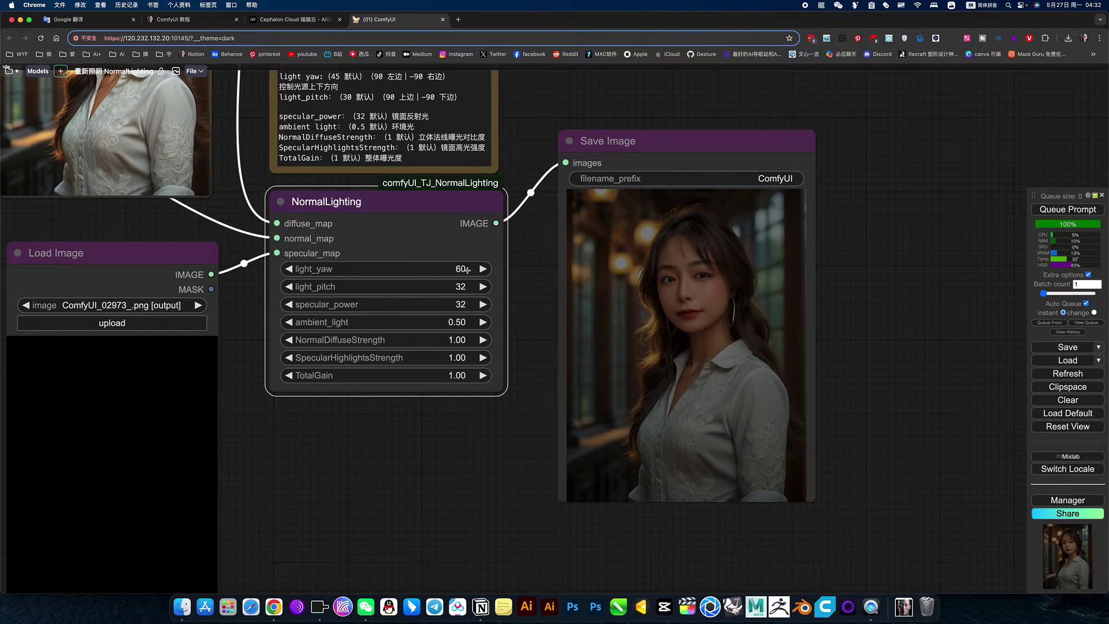
scroll(462, 270, down, 1)
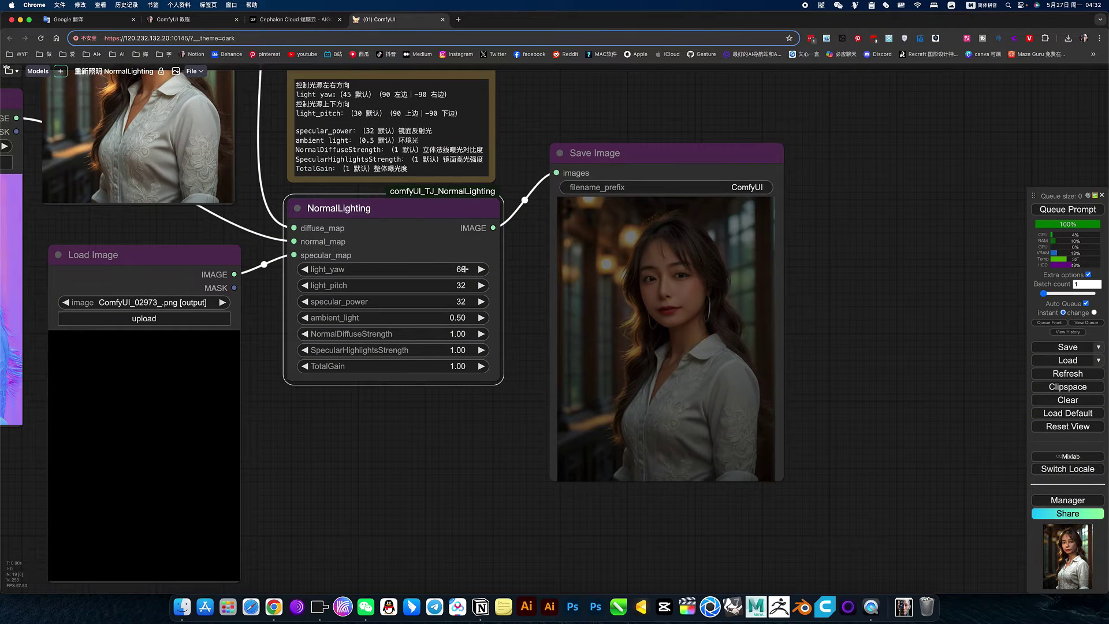
Shift the Load Image node that feeds specular_map slightly down and closer to the NormalLighting node.
drag(369, 445, 683, 416)
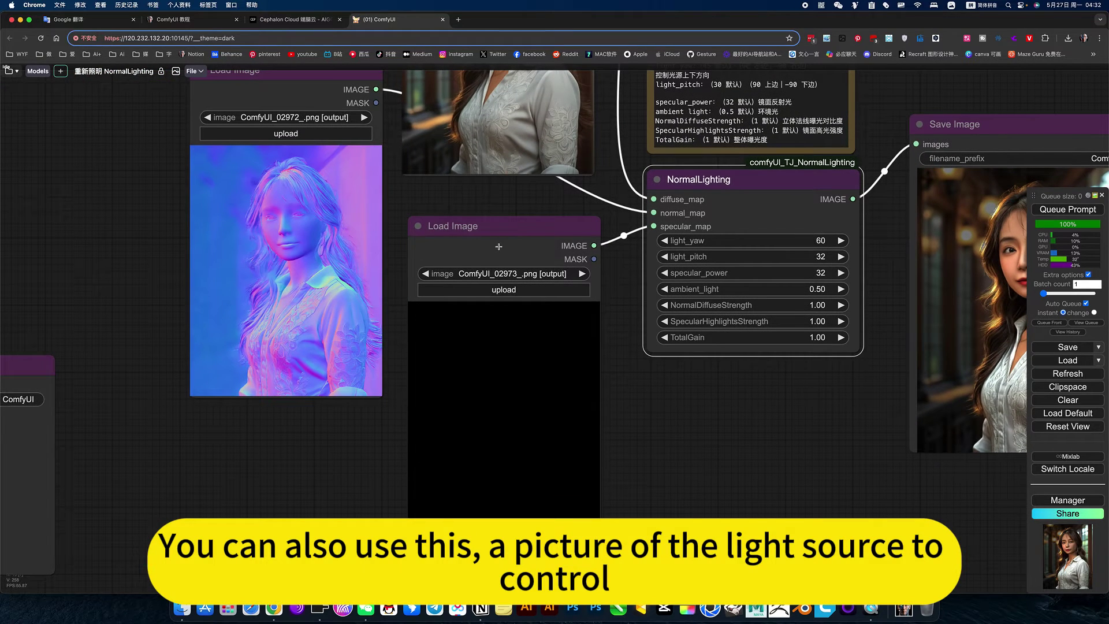
drag(499, 247, 516, 255)
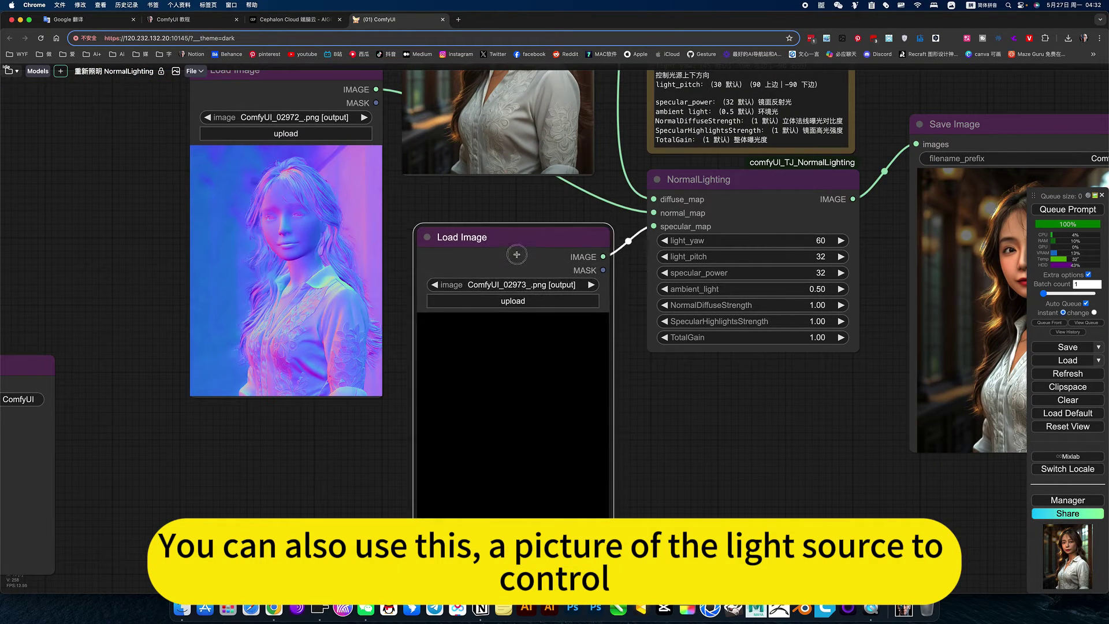
Examine the NormalLighting node's inputs and inspect the normal map image in the ComfyUI_02972_.png Load Image node up close.
drag(634, 399, 796, 440)
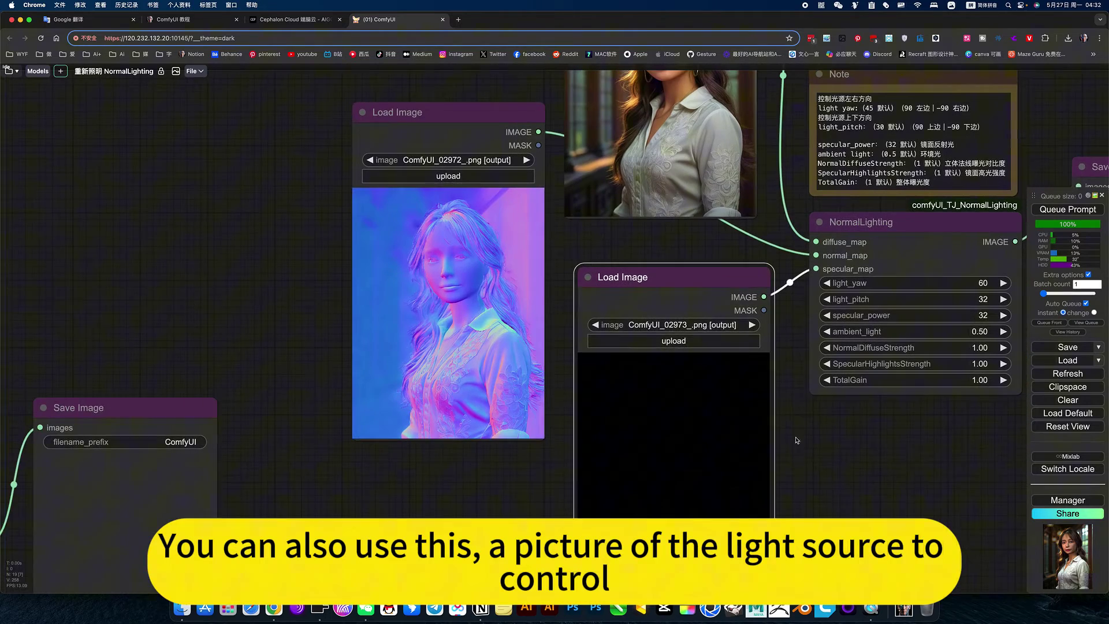
drag(301, 220, 250, 334)
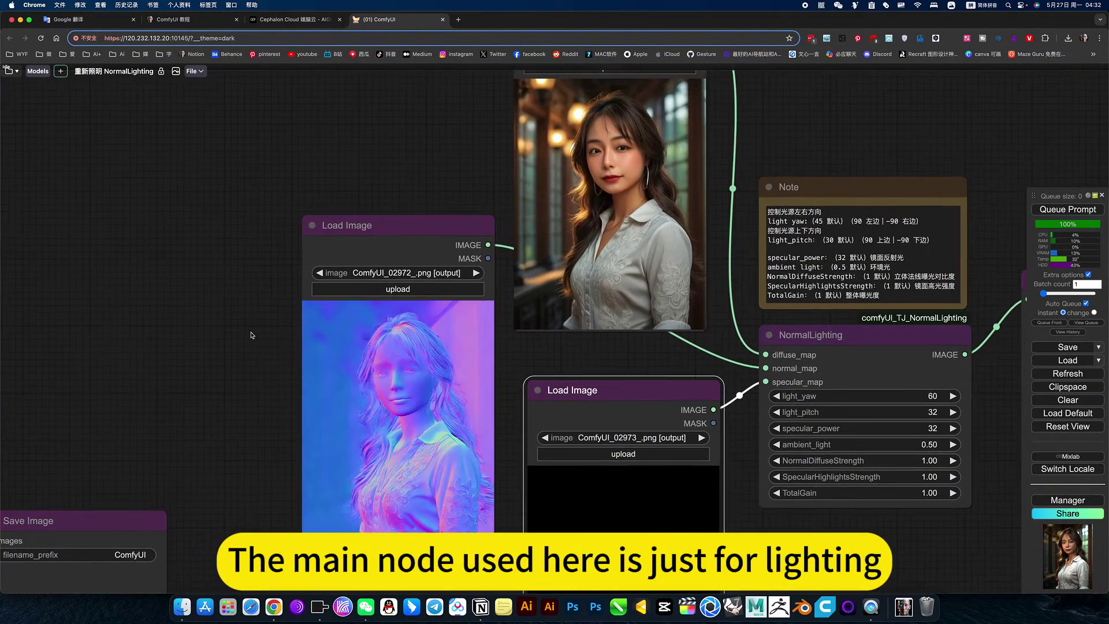
scroll(827, 340, up, 3)
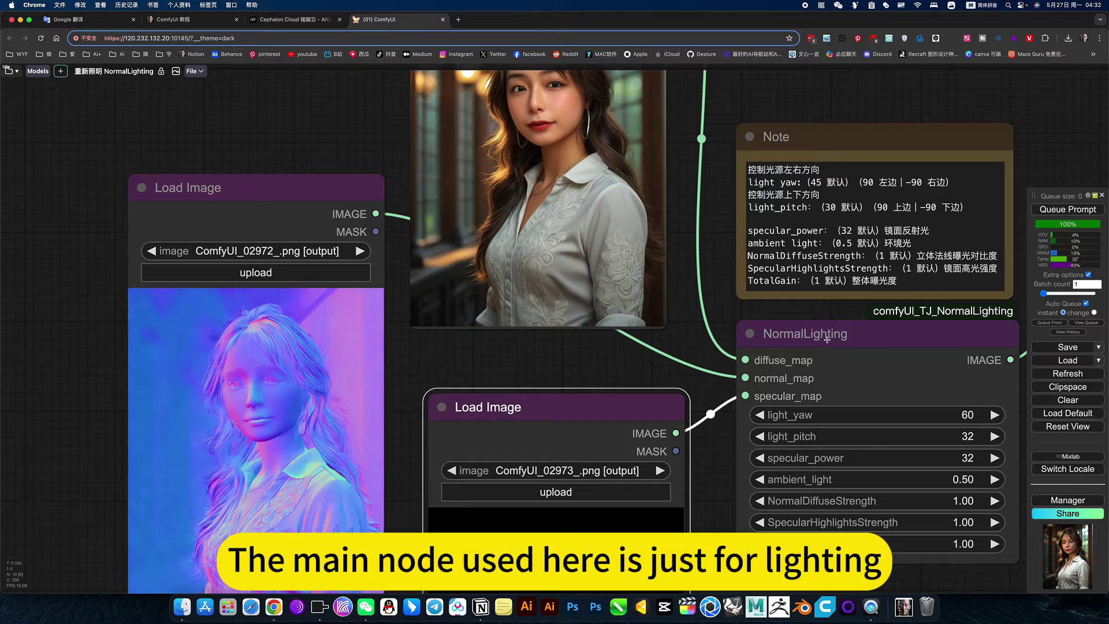
scroll(653, 368, left, 10)
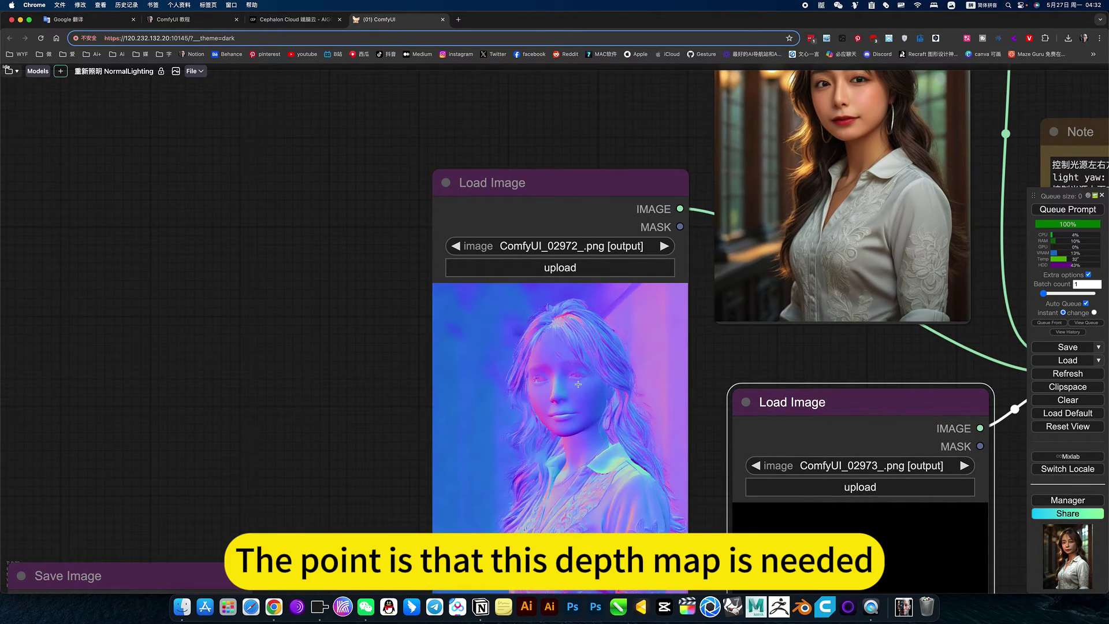
scroll(578, 384, up, 10)
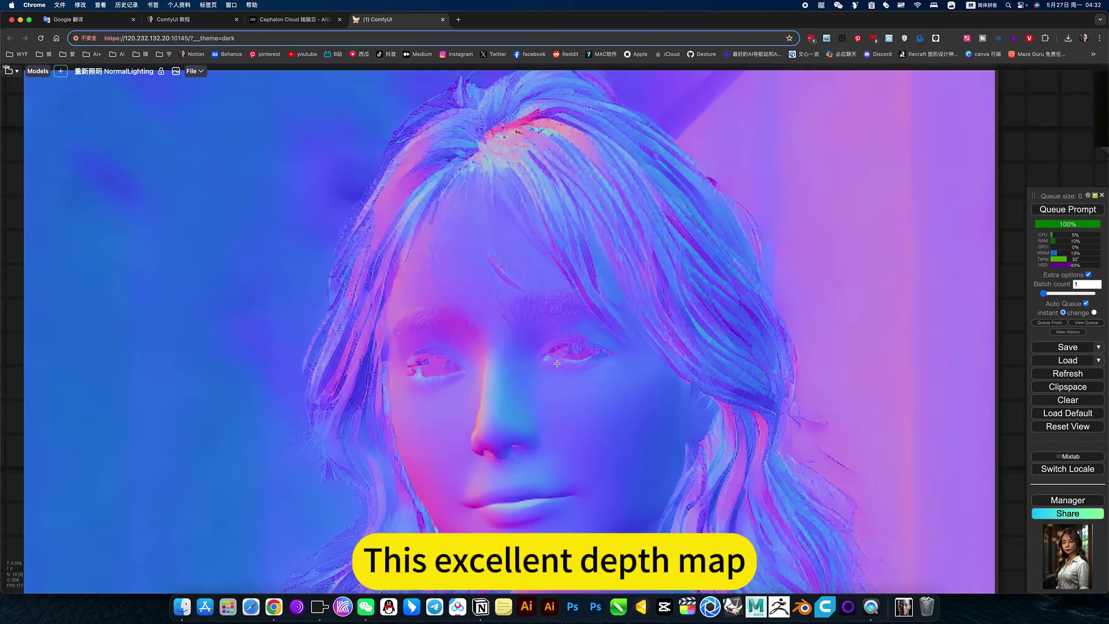
scroll(556, 363, down, 10)
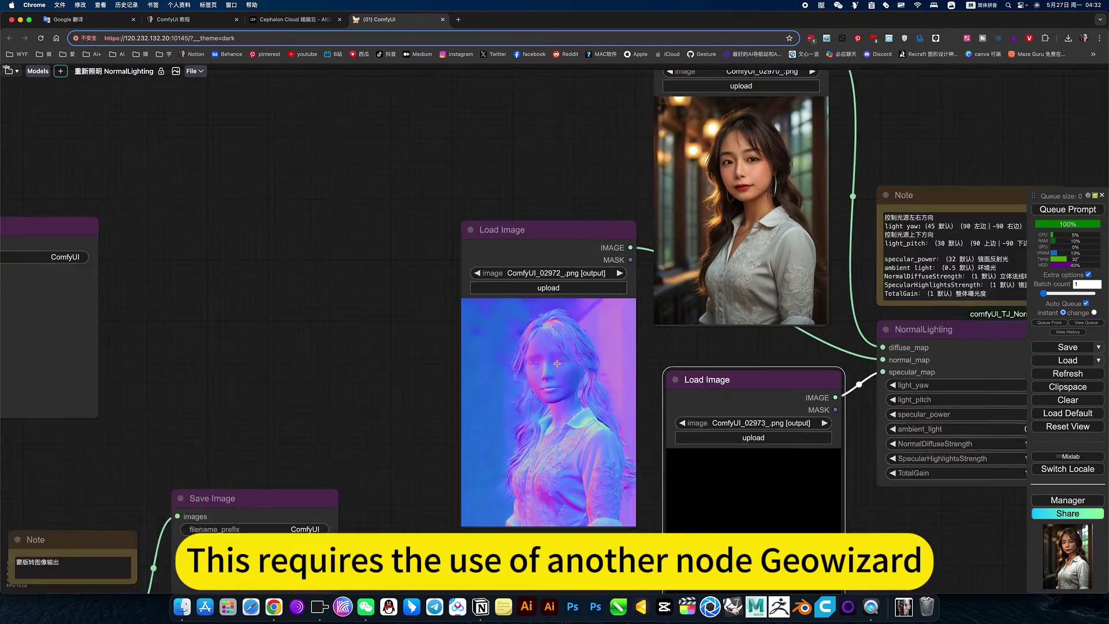
Set the Geowizard Sampler node's steps to 11.
scroll(556, 363, down, 3)
drag(344, 374, 904, 302)
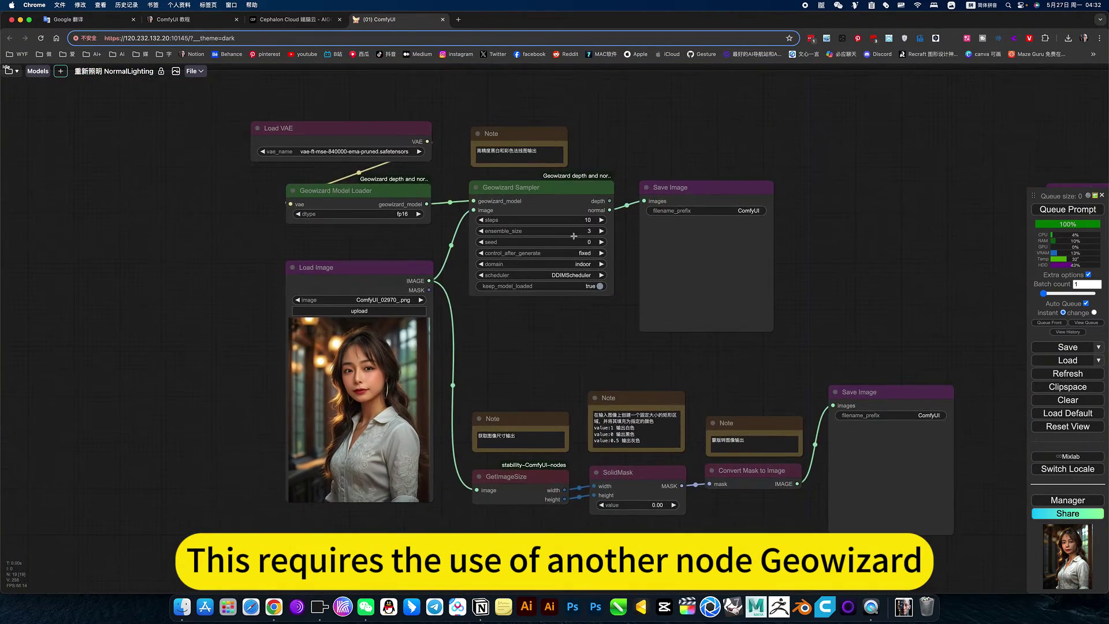
scroll(525, 179, up, 12)
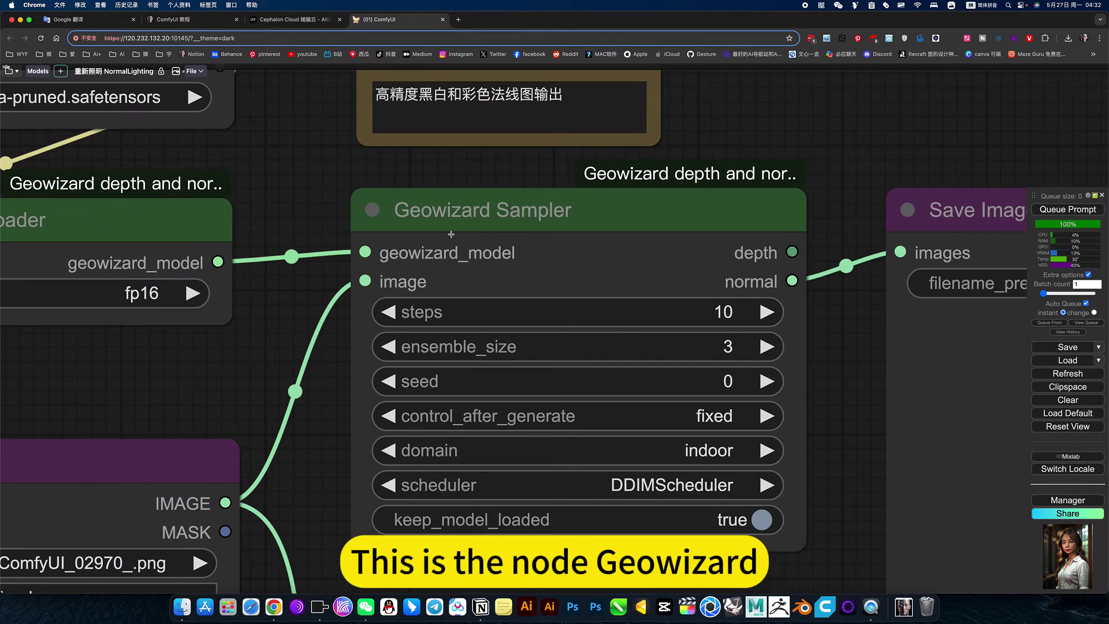
scroll(529, 224, down, 10)
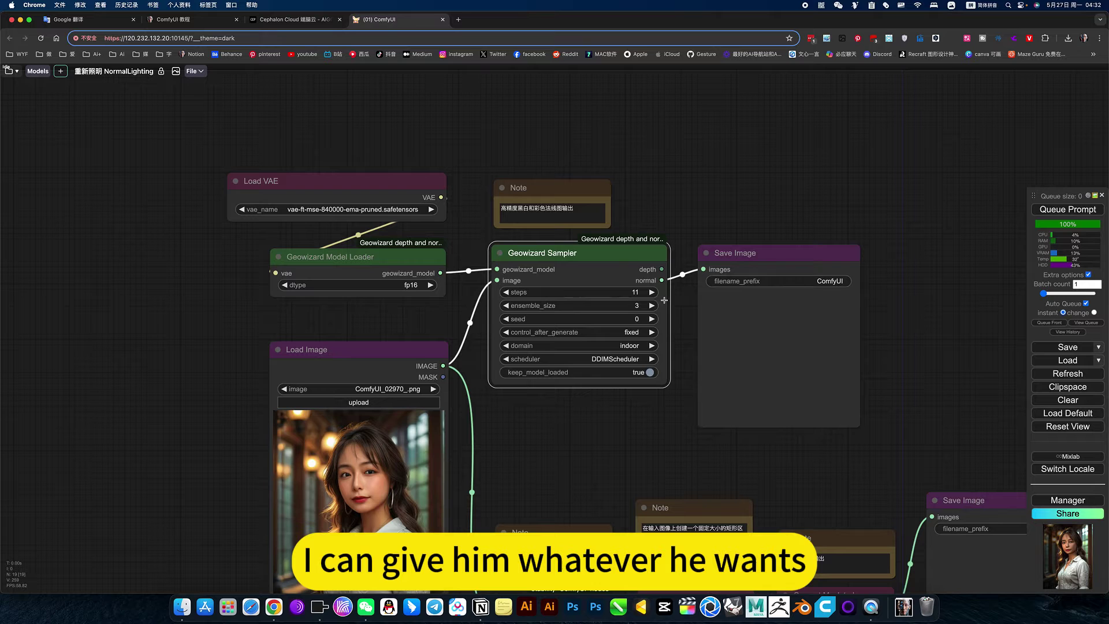
Queue the workflow for generation and turn off the extra queue options.
key(ctrl+Return)
click(1078, 209)
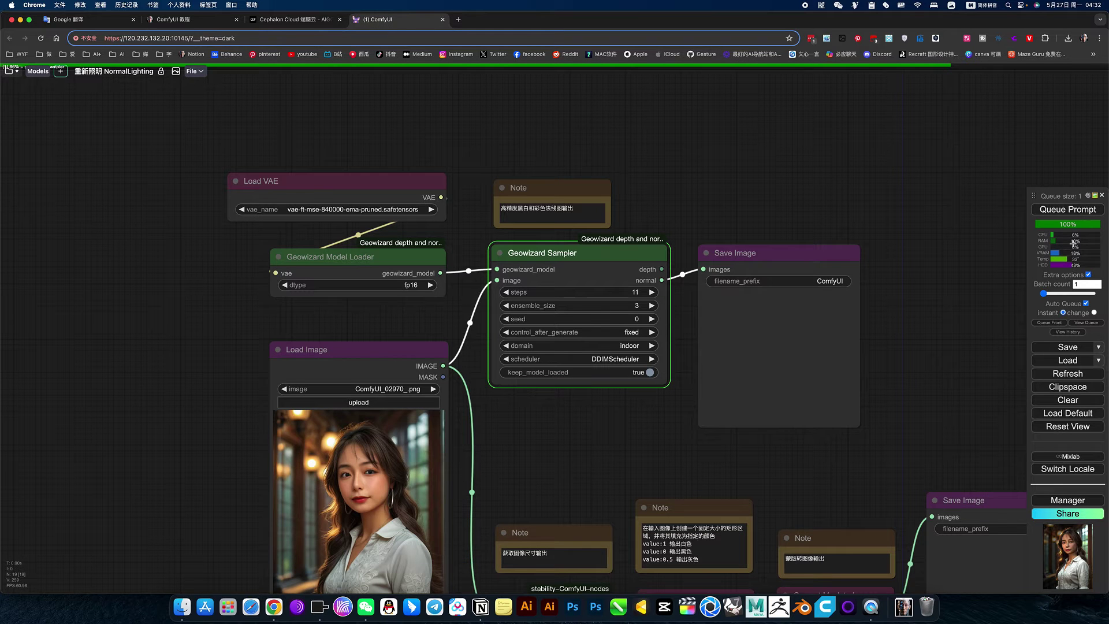
click(1089, 276)
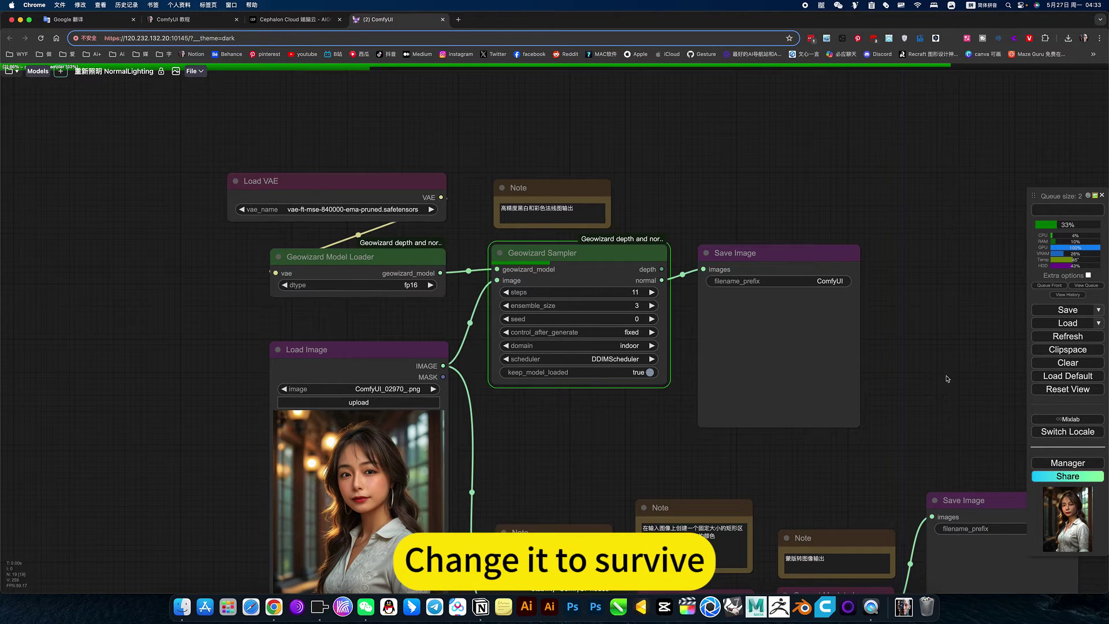
Connect the Geowizard Sampler's depth output to a new Preview Image node placed above the Save Image node.
drag(931, 361, 826, 293)
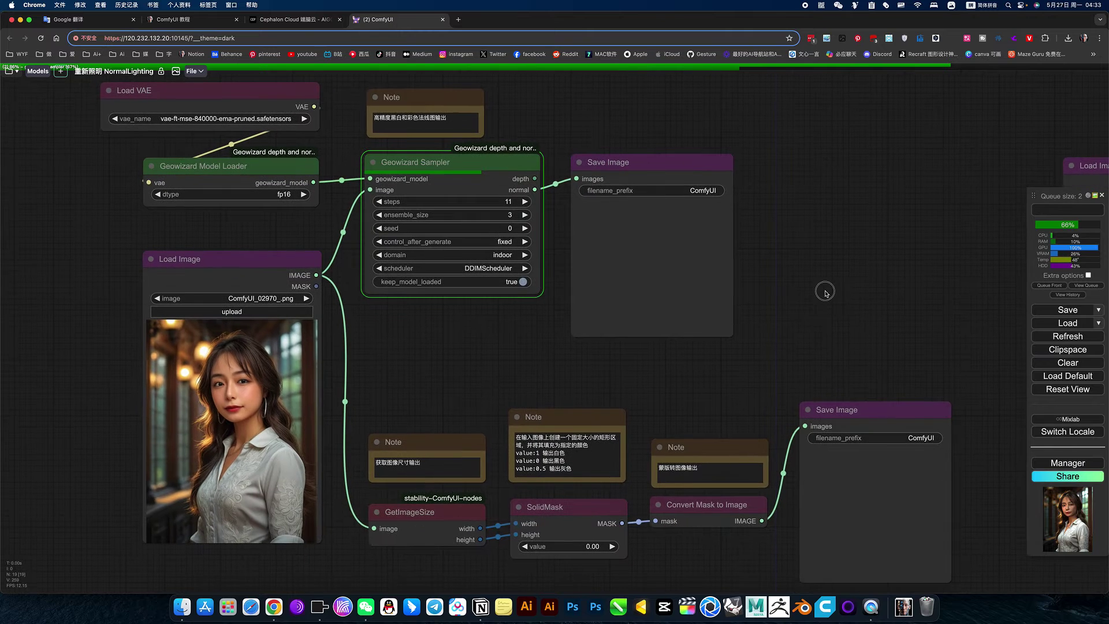
drag(810, 240, 865, 358)
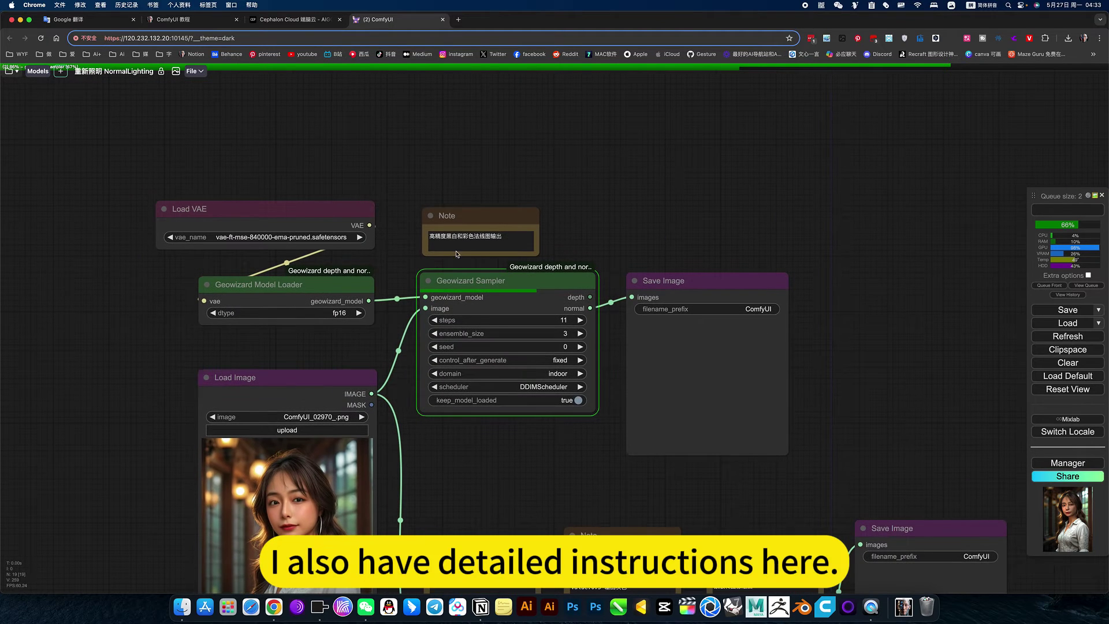
drag(590, 297, 650, 151)
click(671, 224)
Move the Save Image node on the Geowizard normal output further down and inspect the generated normal map.
scroll(716, 274, up, 3)
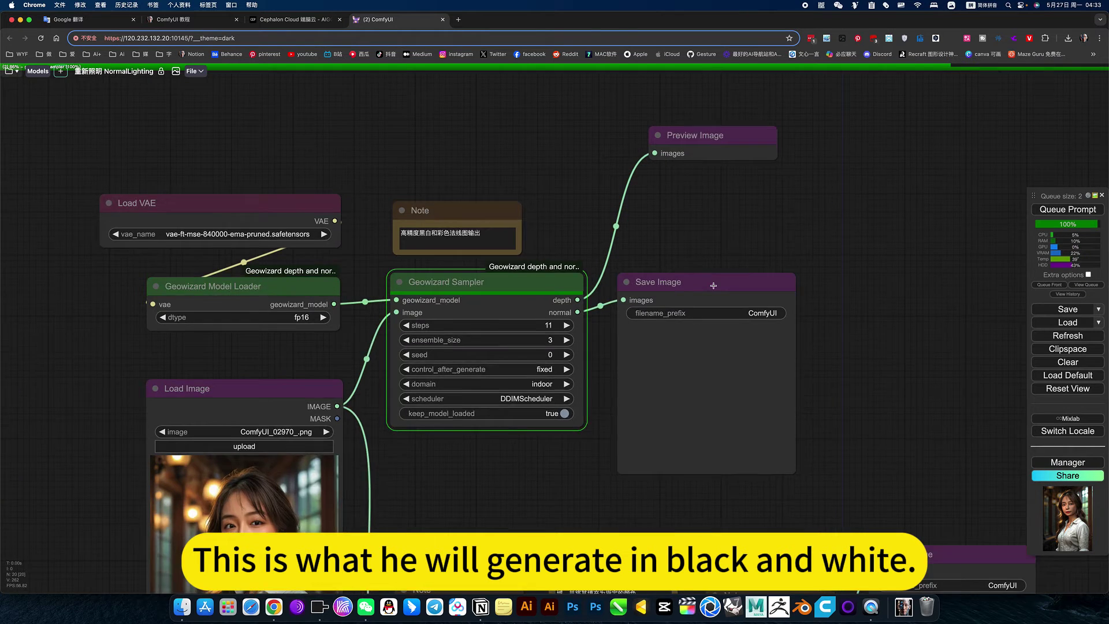
drag(715, 284, 751, 333)
scroll(751, 332, up, 4)
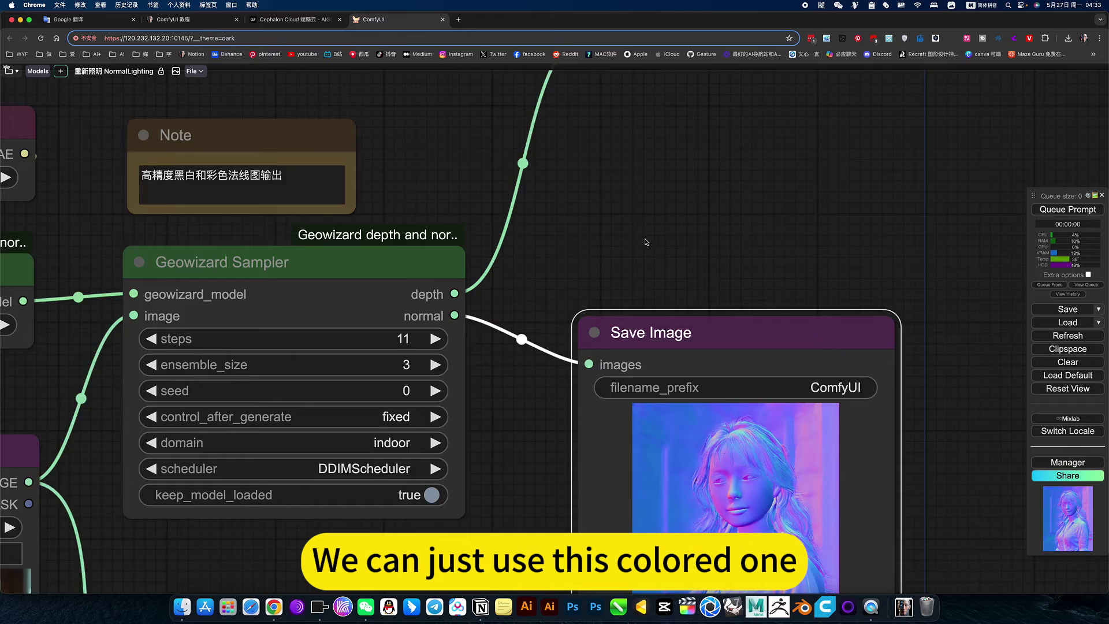
scroll(645, 238, down, 6)
drag(661, 218, 692, 152)
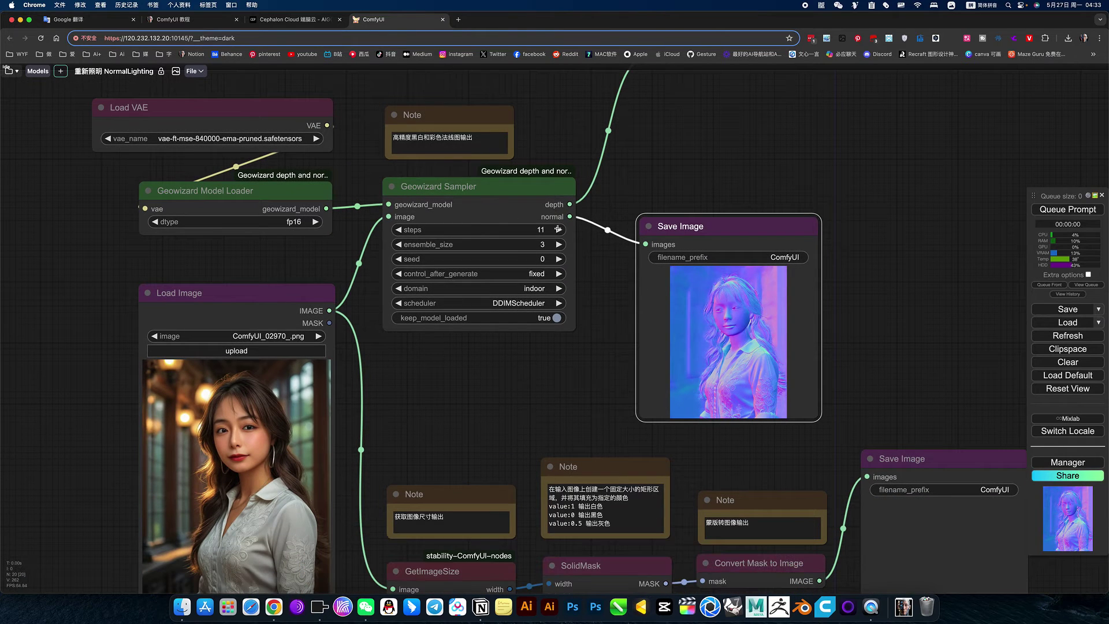
Set the Geowizard Sampler's steps to 10 and queue the workflow again.
click(557, 229)
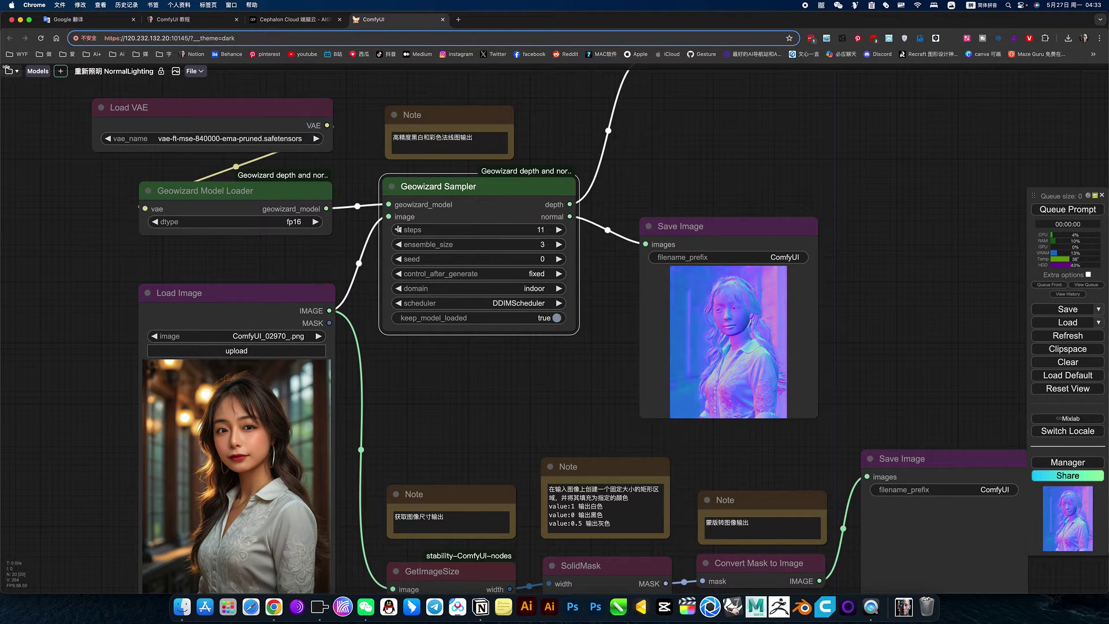
click(1090, 211)
Examine the GetImageSize, SolidMask and Convert Mask to Image nodes, their notes and the Save Image node they feed.
drag(521, 377, 631, 160)
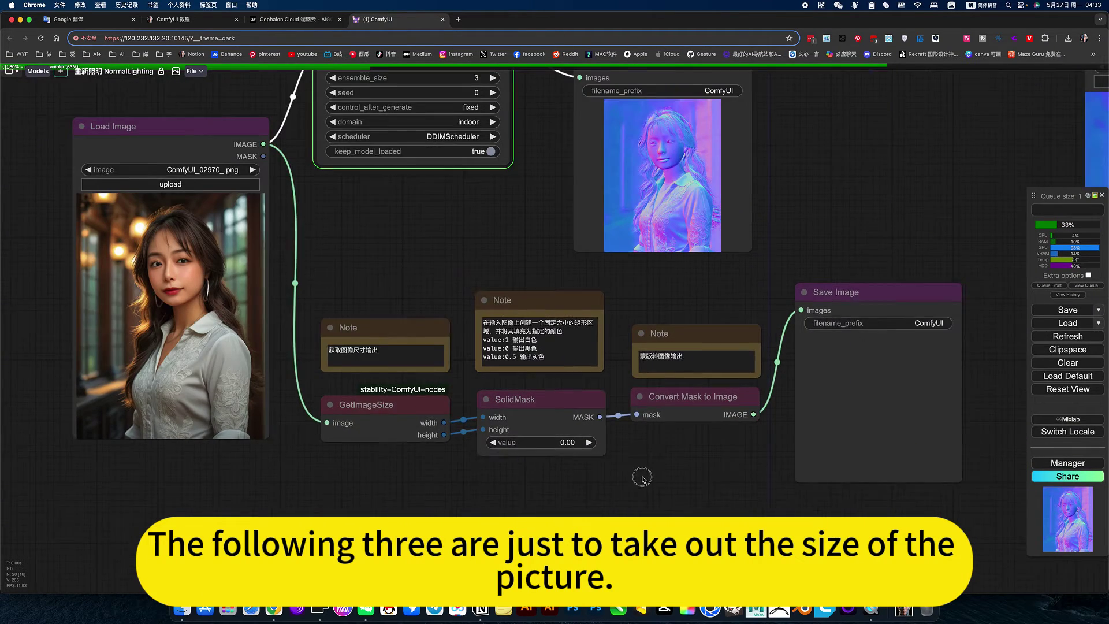
drag(642, 479, 614, 491)
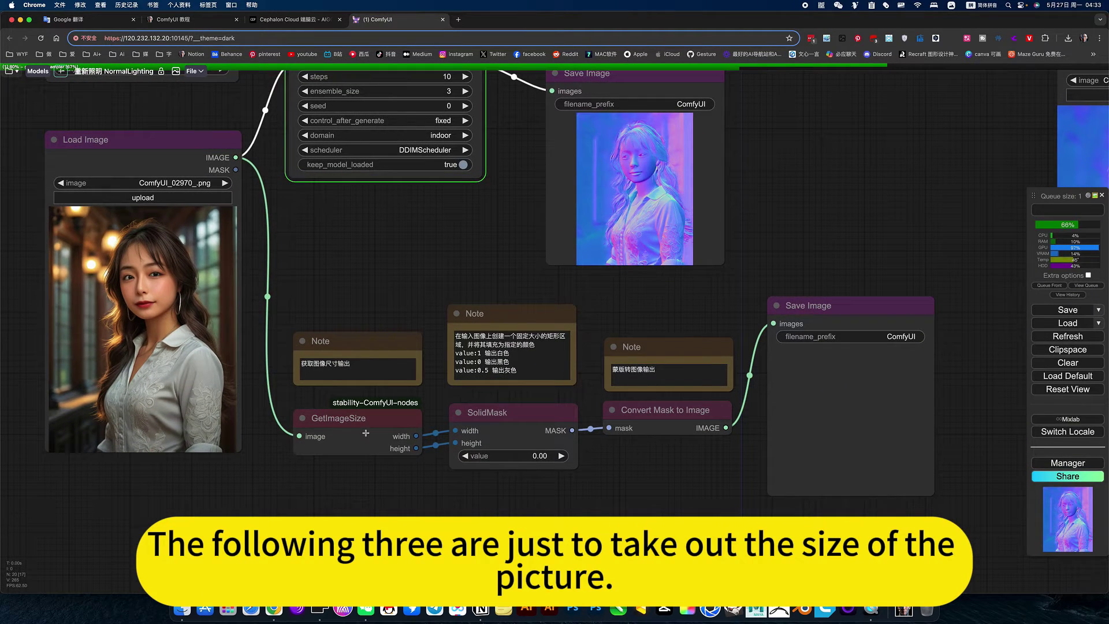
click(820, 306)
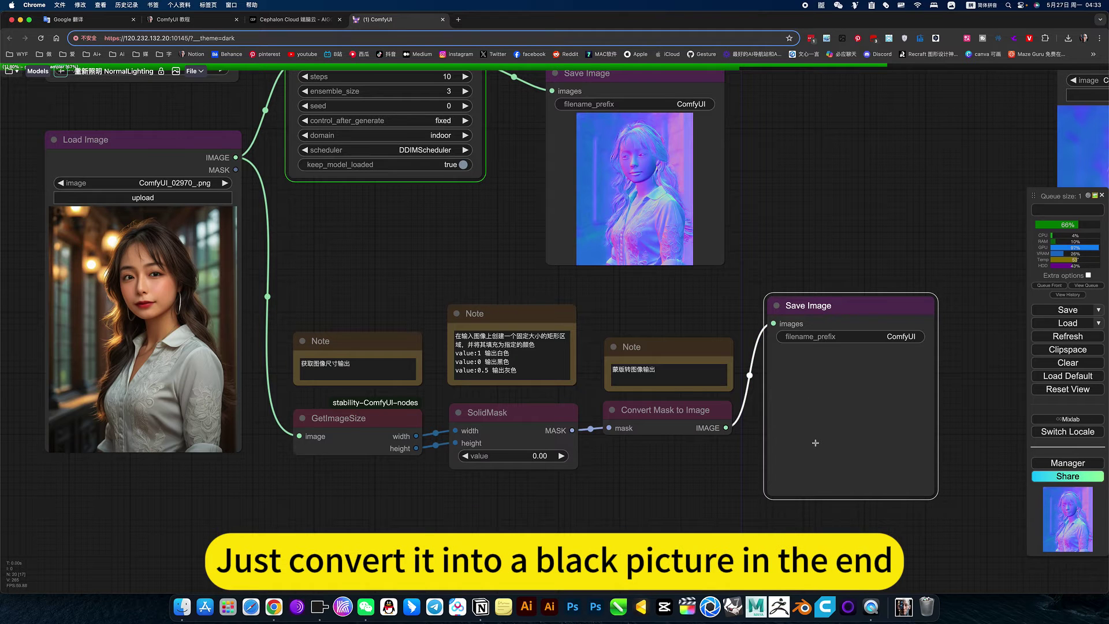
drag(666, 474, 705, 493)
click(451, 437)
scroll(451, 436, up, 6)
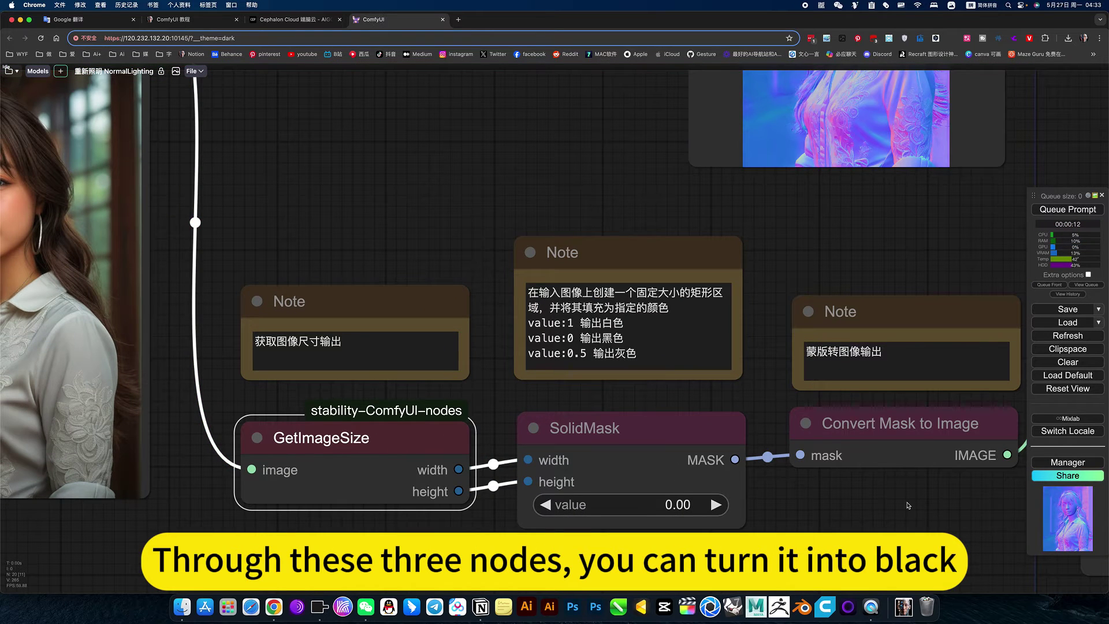
drag(871, 500, 624, 471)
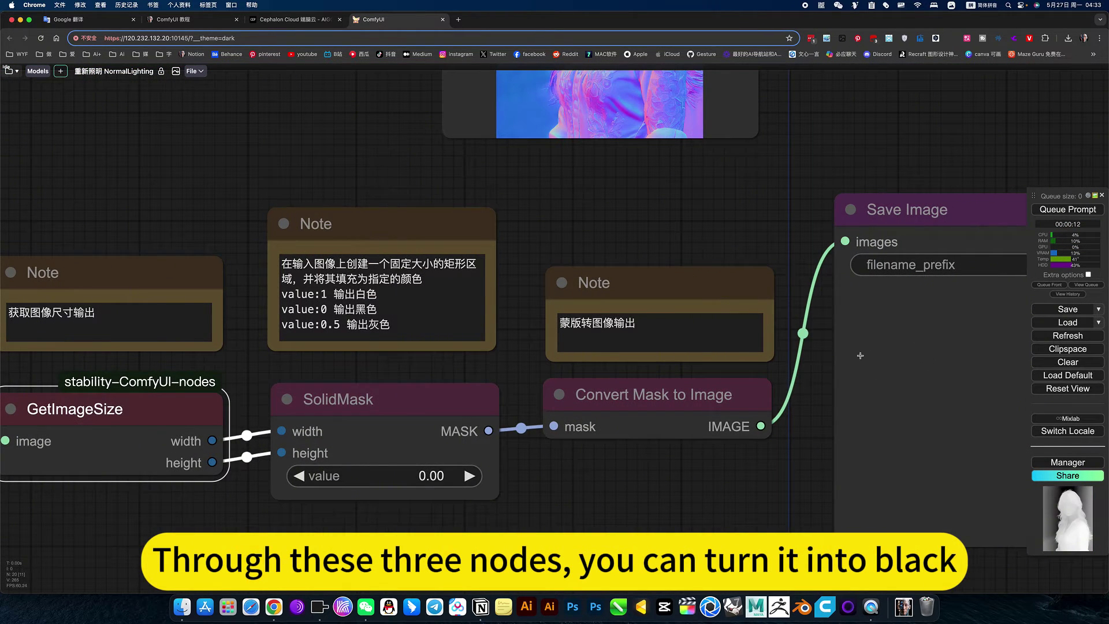
scroll(640, 483, left, 3)
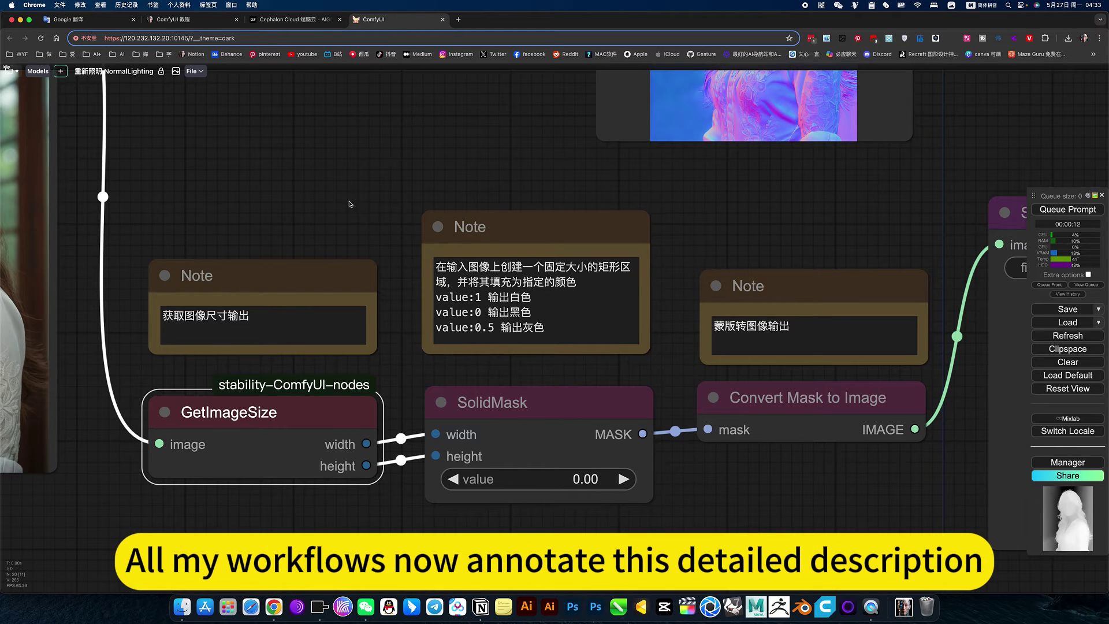
scroll(354, 243, down, 5)
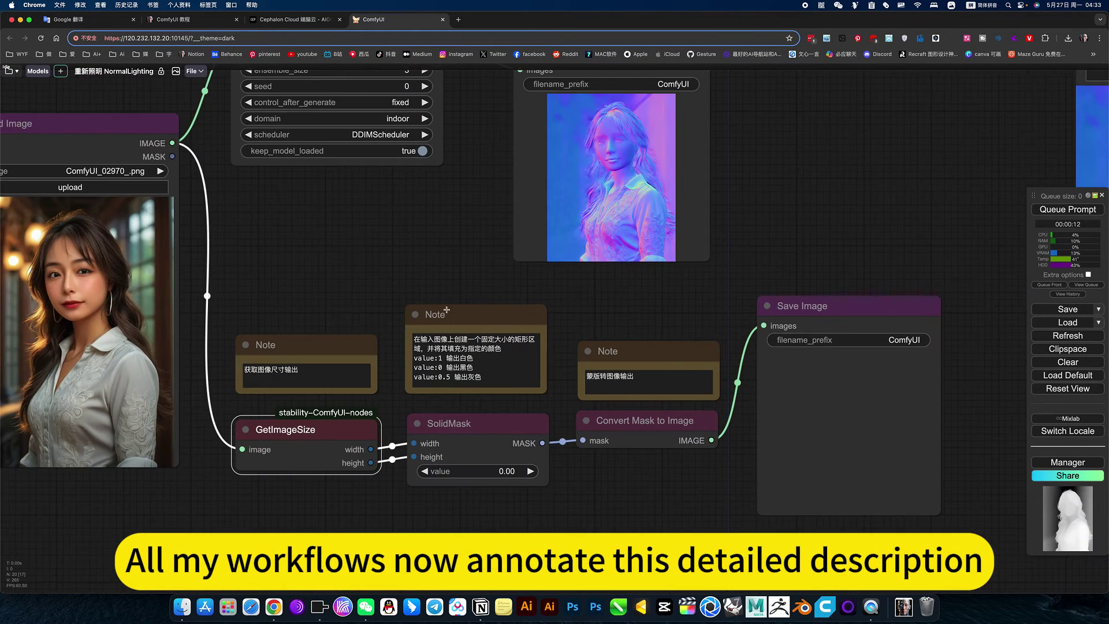
scroll(735, 358, up, 5)
scroll(720, 362, down, 3)
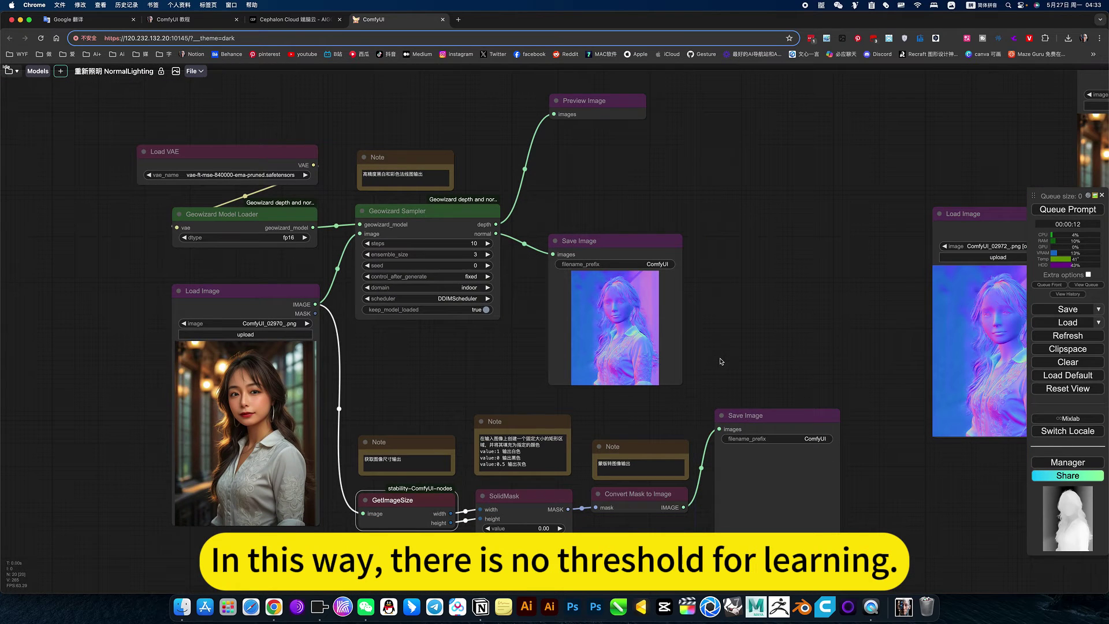
Review the whole workflow, from the Geowizard depth and normal outputs to the NormalLighting node and its relit image.
drag(712, 359, 422, 361)
scroll(493, 355, right, 2)
scroll(494, 355, up, 1)
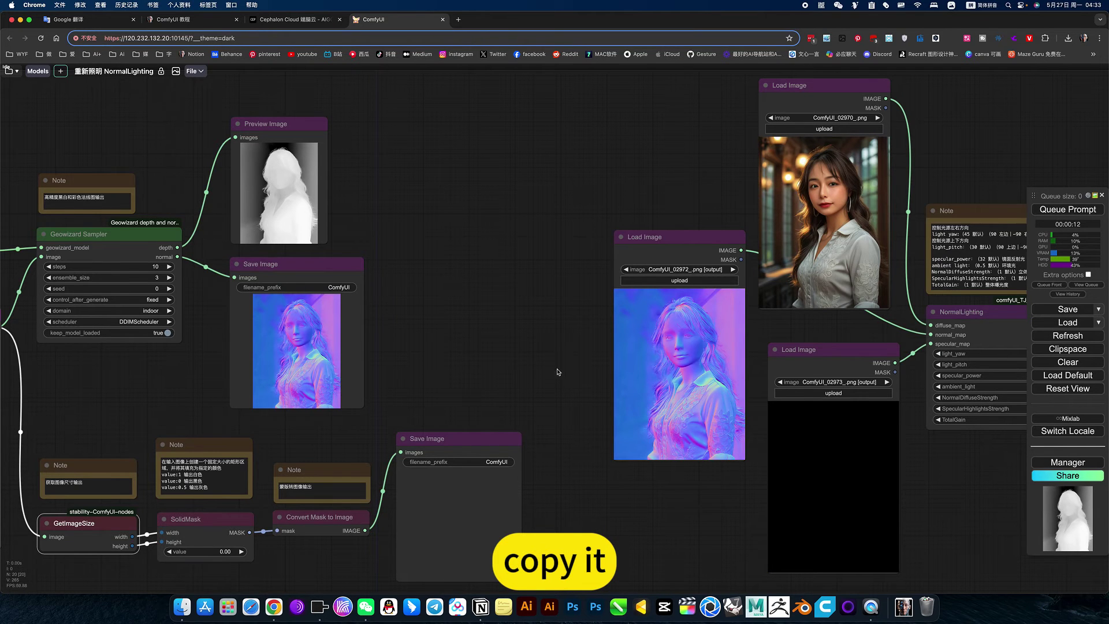
scroll(558, 371, left, 10)
scroll(773, 333, right, 20)
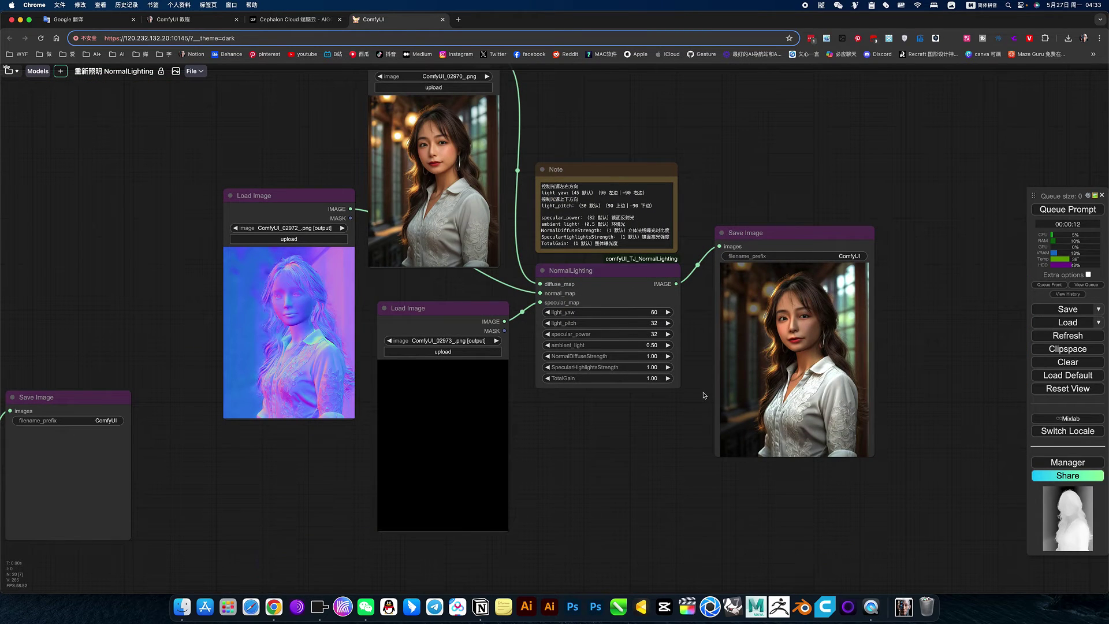
scroll(606, 437, left, 11)
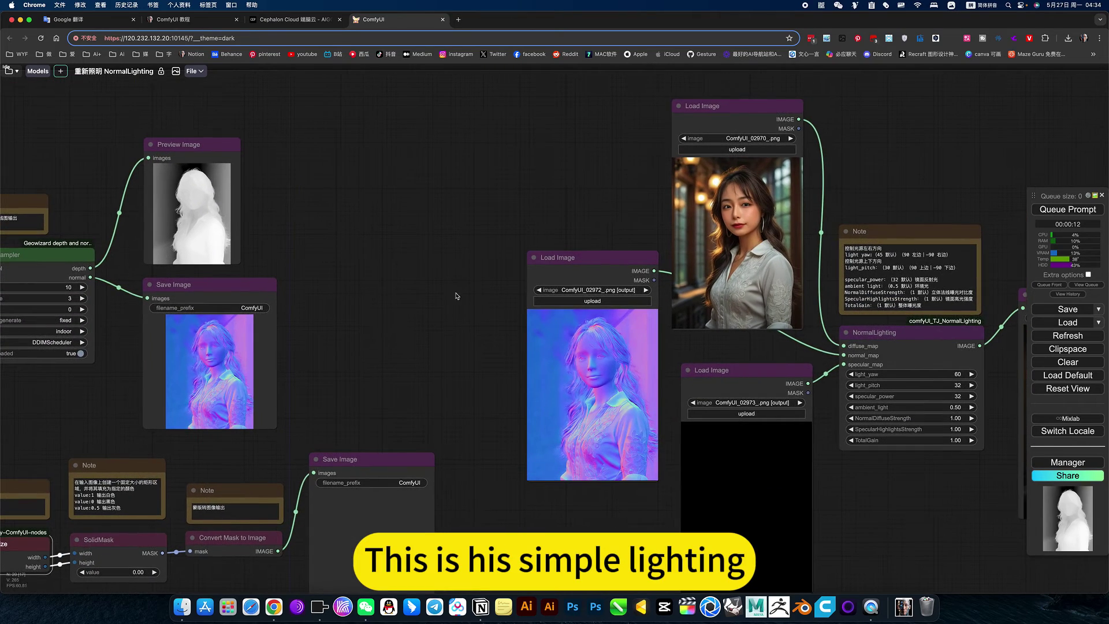
scroll(432, 291, down, 5)
drag(432, 291, 505, 295)
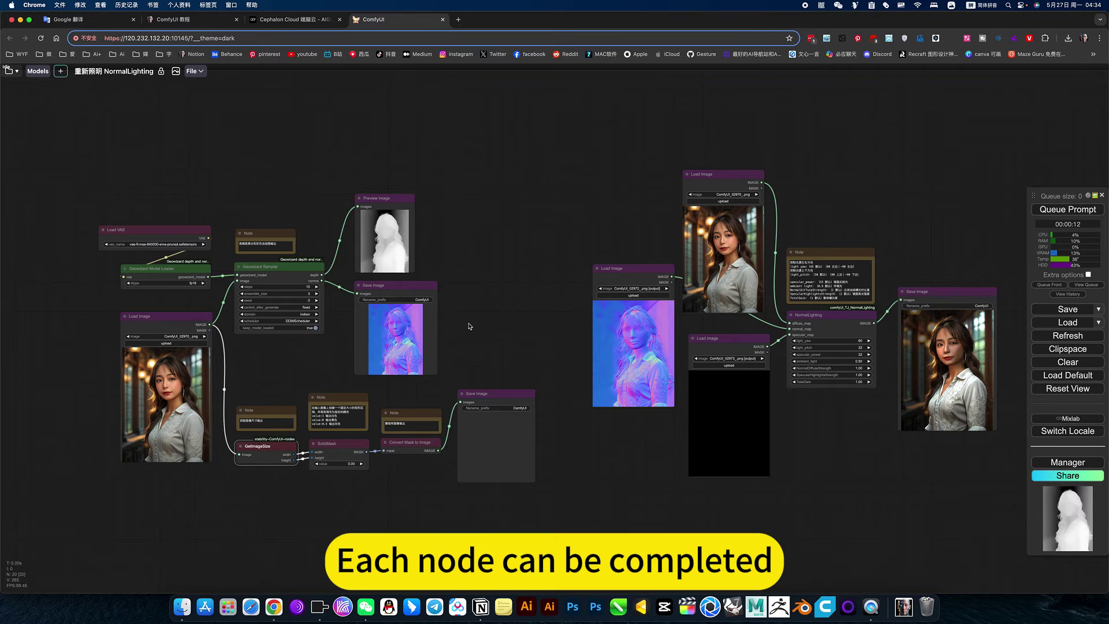
Switch to the ComfyUI 教程 notes page and review its 重新照明 NormalLighting section, from the required nodes down to the workflow JSON file.
drag(495, 204, 563, 243)
click(191, 19)
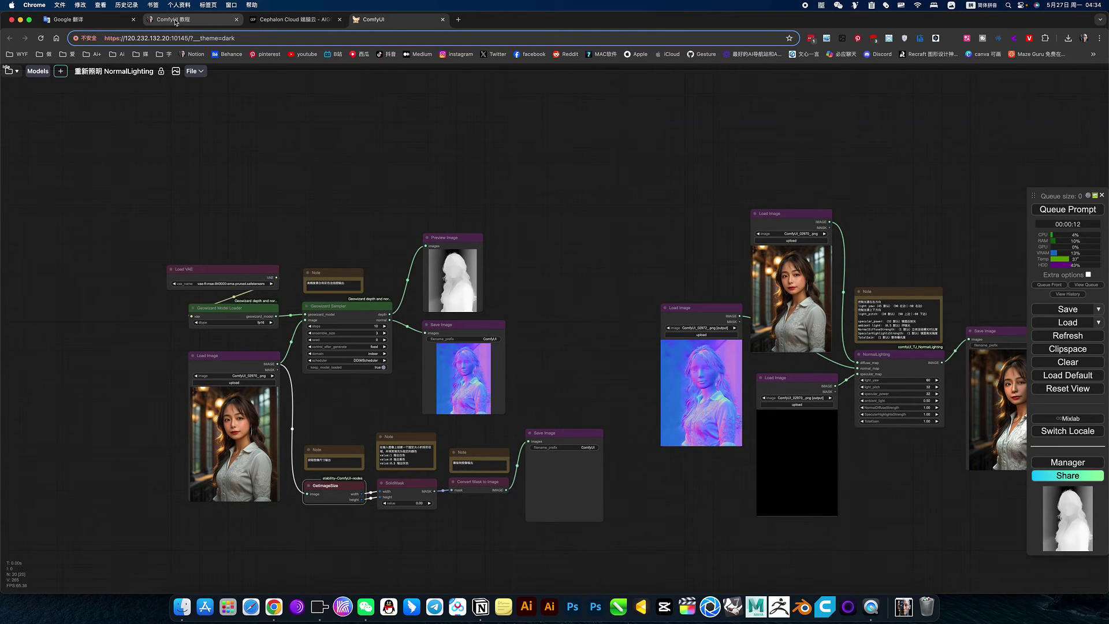
scroll(377, 250, up, 5)
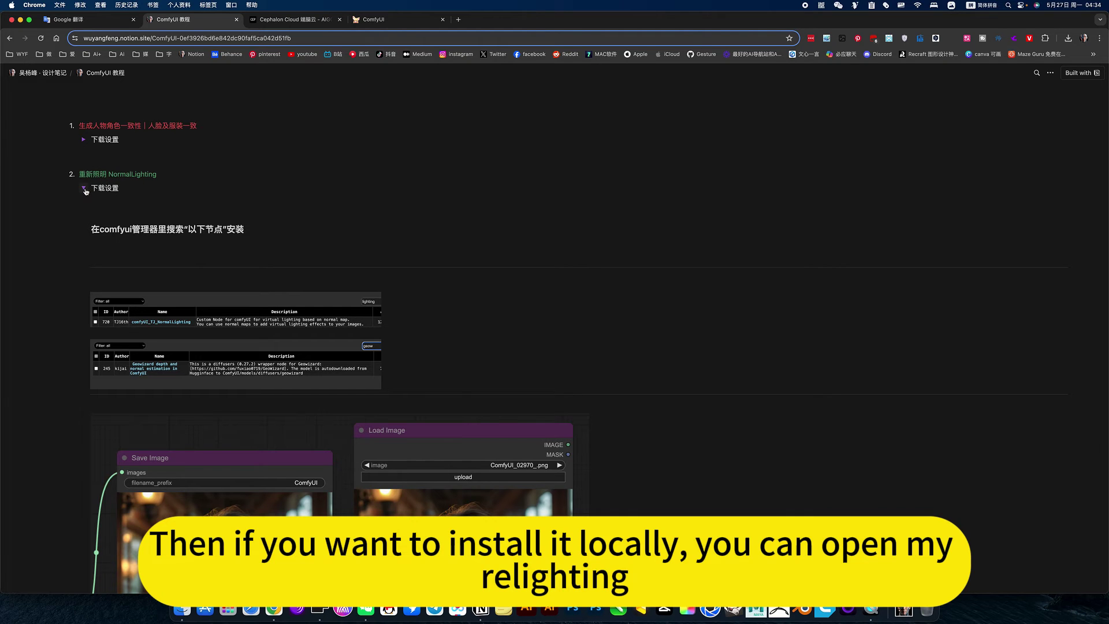
scroll(209, 420, down, 5)
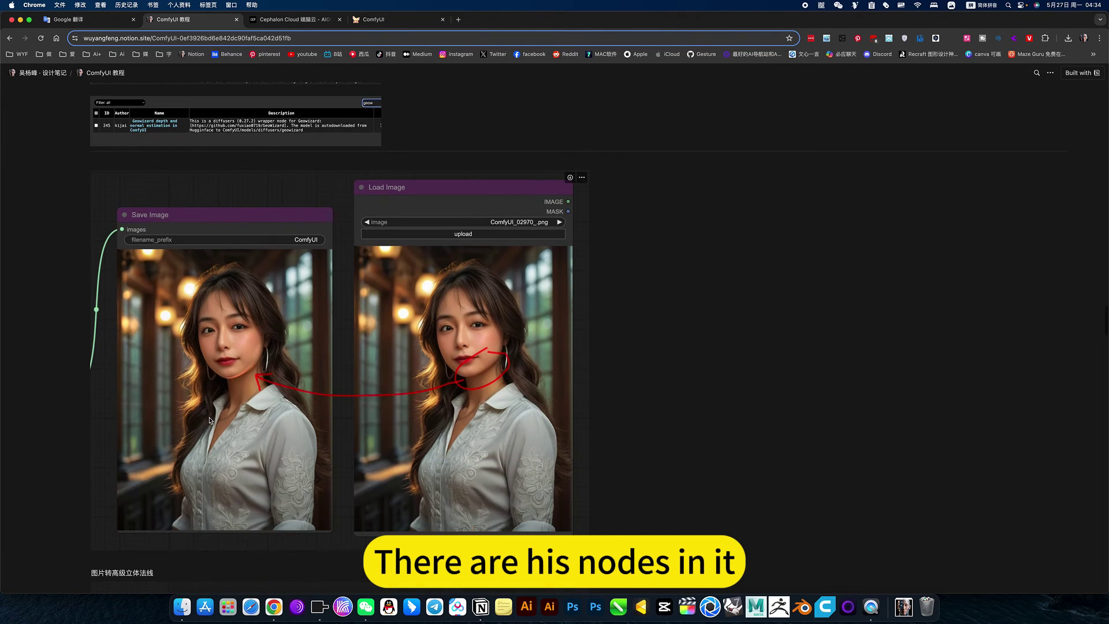
scroll(311, 391, down, 5)
scroll(264, 300, up, 8)
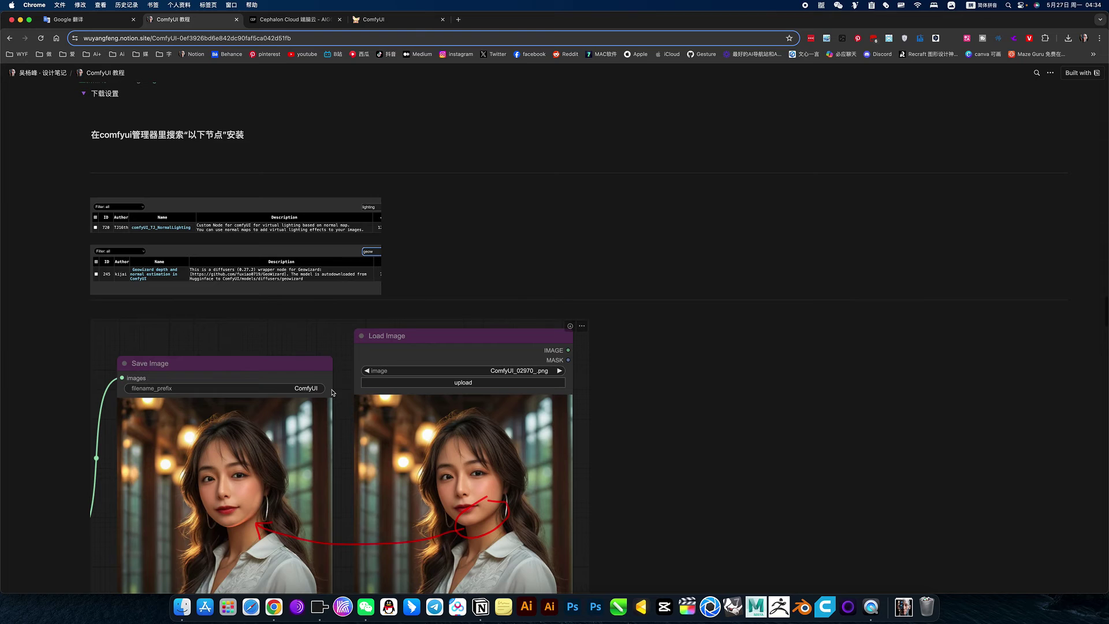
scroll(264, 300, down, 10)
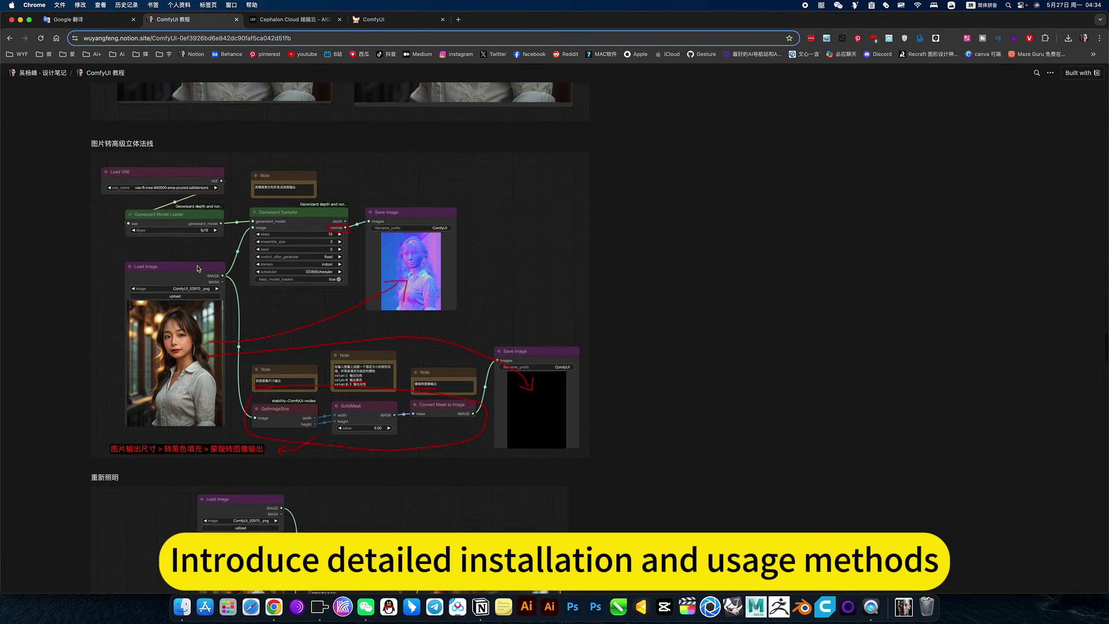
scroll(300, 347, down, 8)
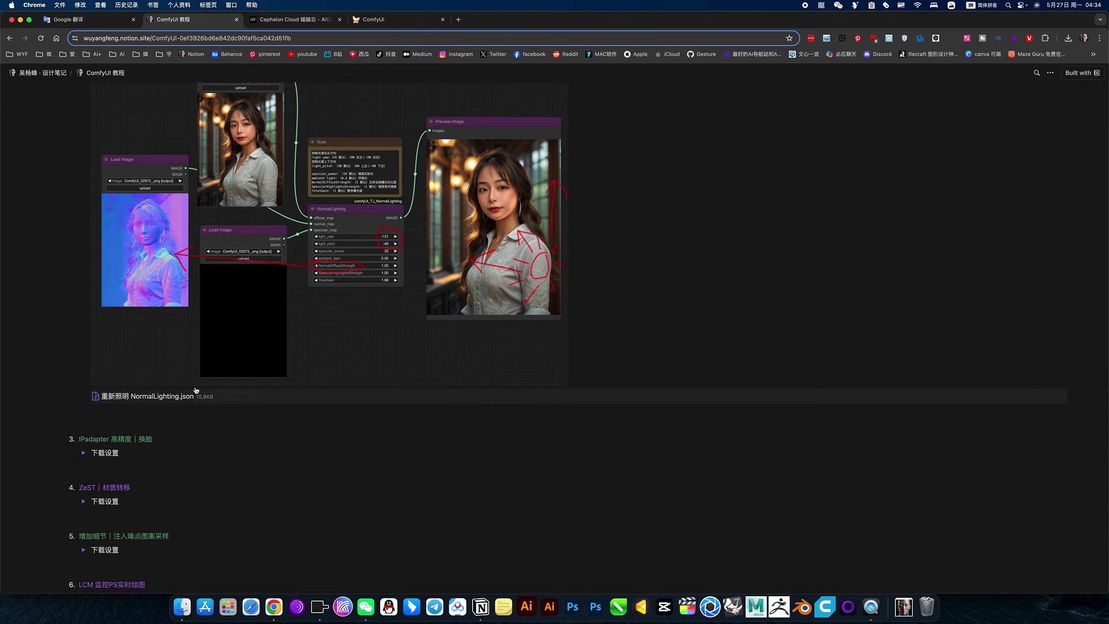
scroll(121, 398, up, 3)
Switch to Cephalon Cloud, look over the available AIGC applications and return to the list of own applications.
click(278, 21)
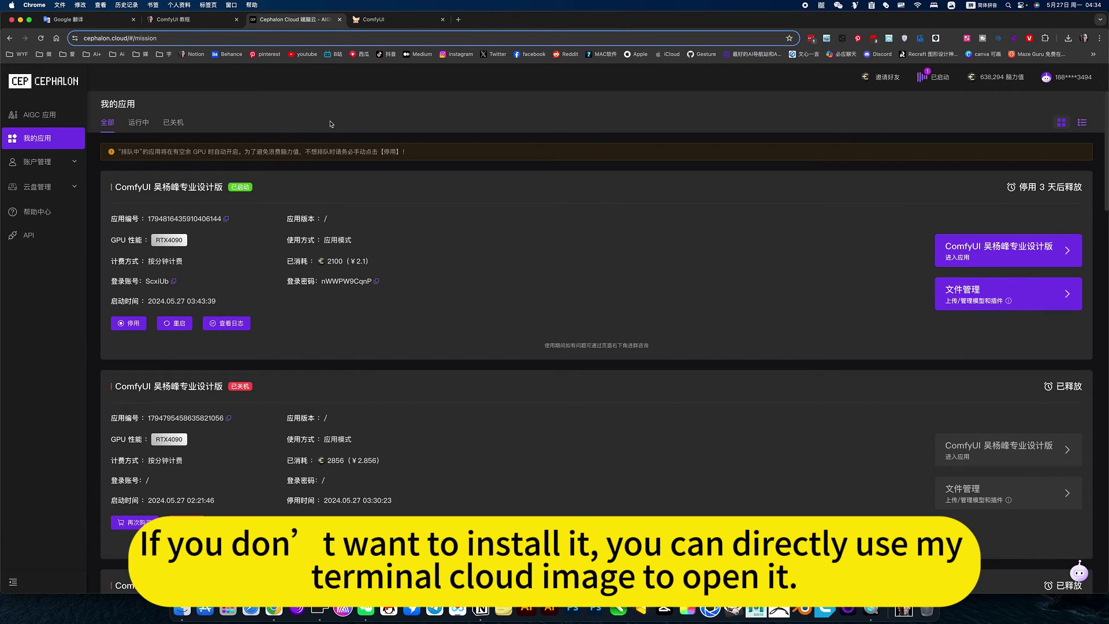
click(39, 114)
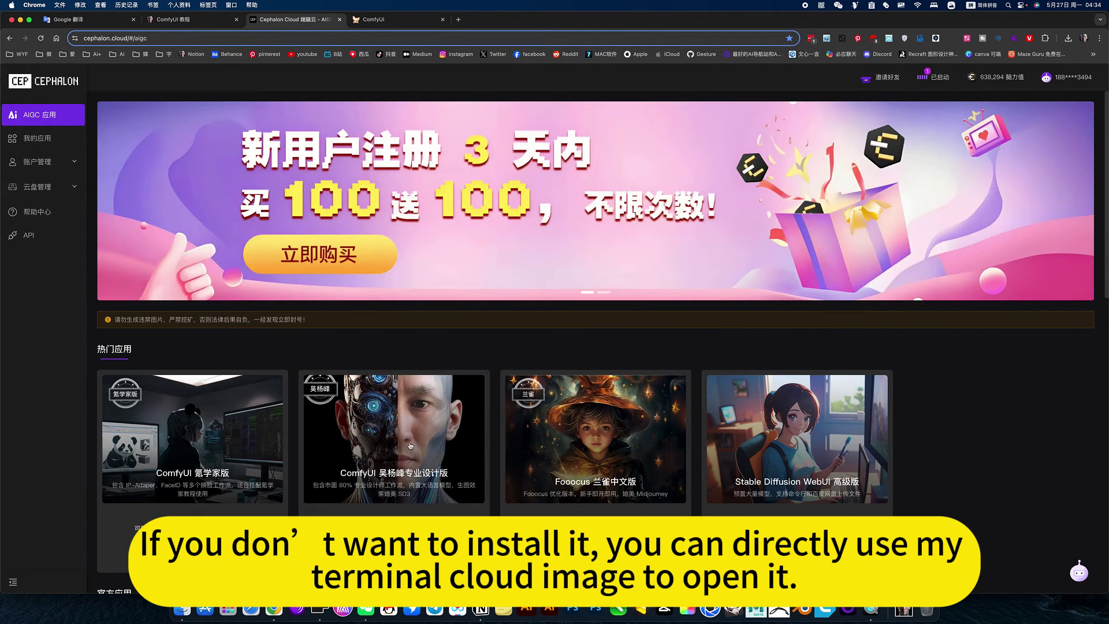
click(55, 141)
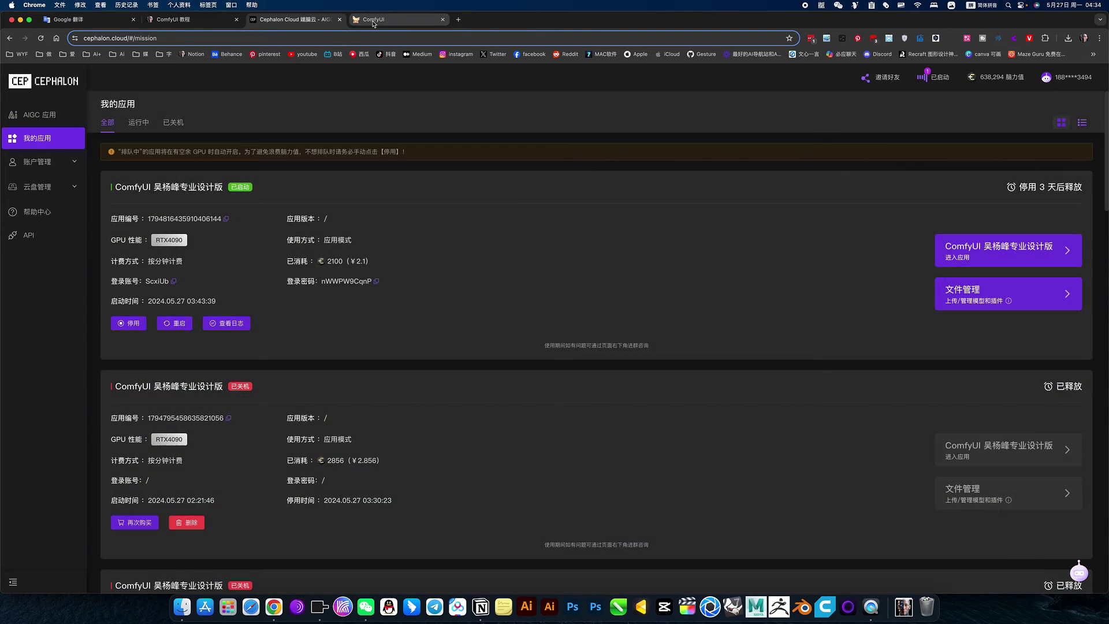
Return to ComfyUI and locate the 重新照明 NormalLighting workflow in the workspace's workflow folder, selecting it and closing the workspace list.
click(373, 22)
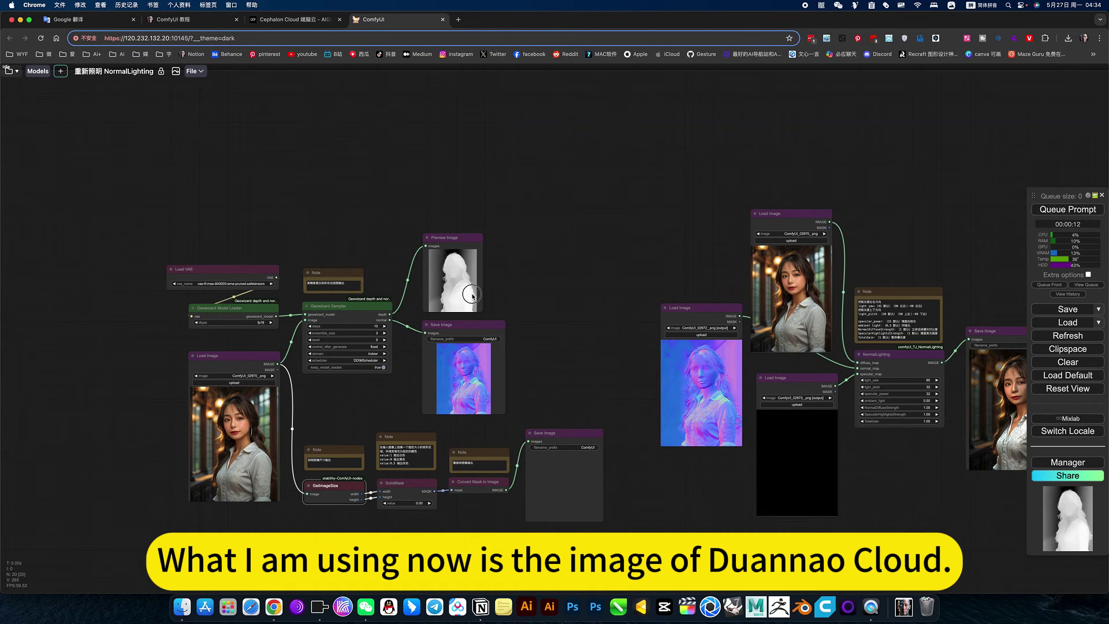
drag(472, 294, 257, 337)
scroll(706, 393, up, 4)
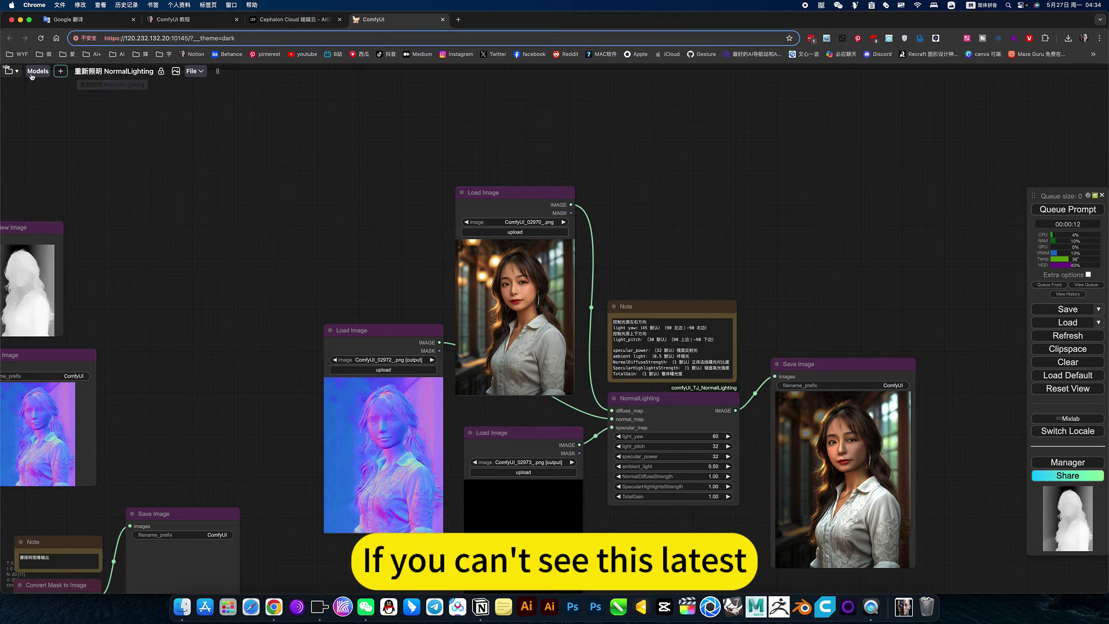
click(9, 71)
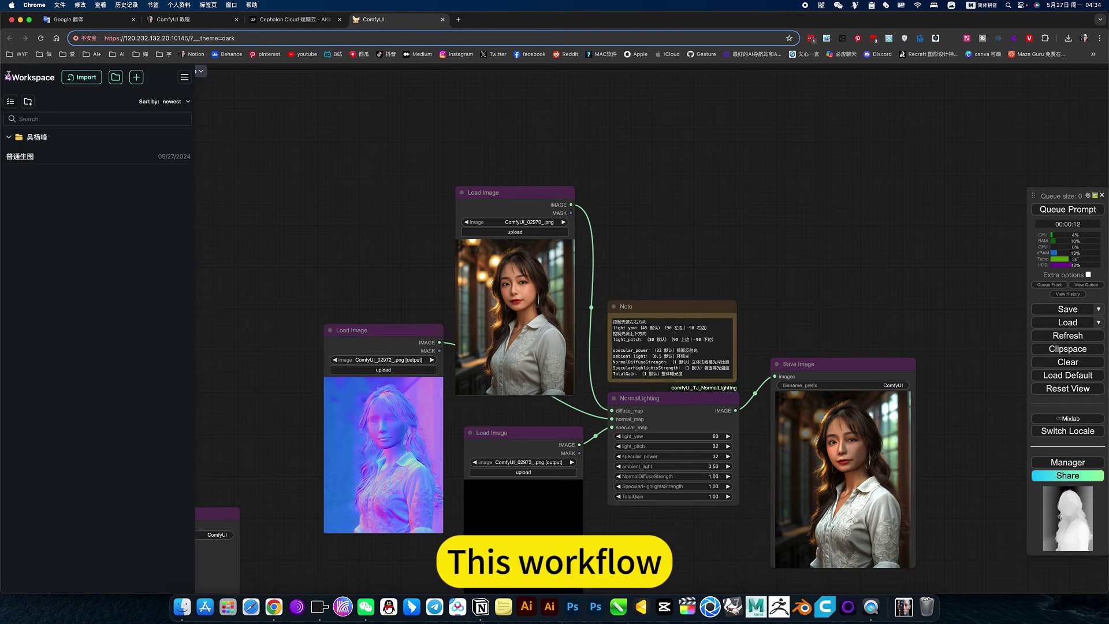
click(9, 137)
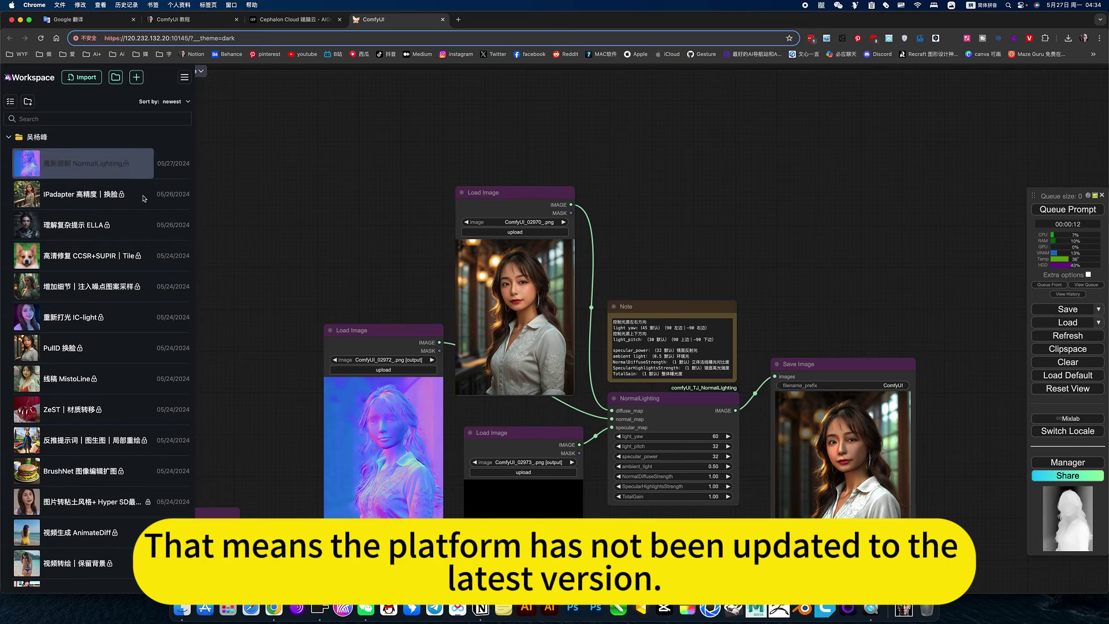
click(69, 168)
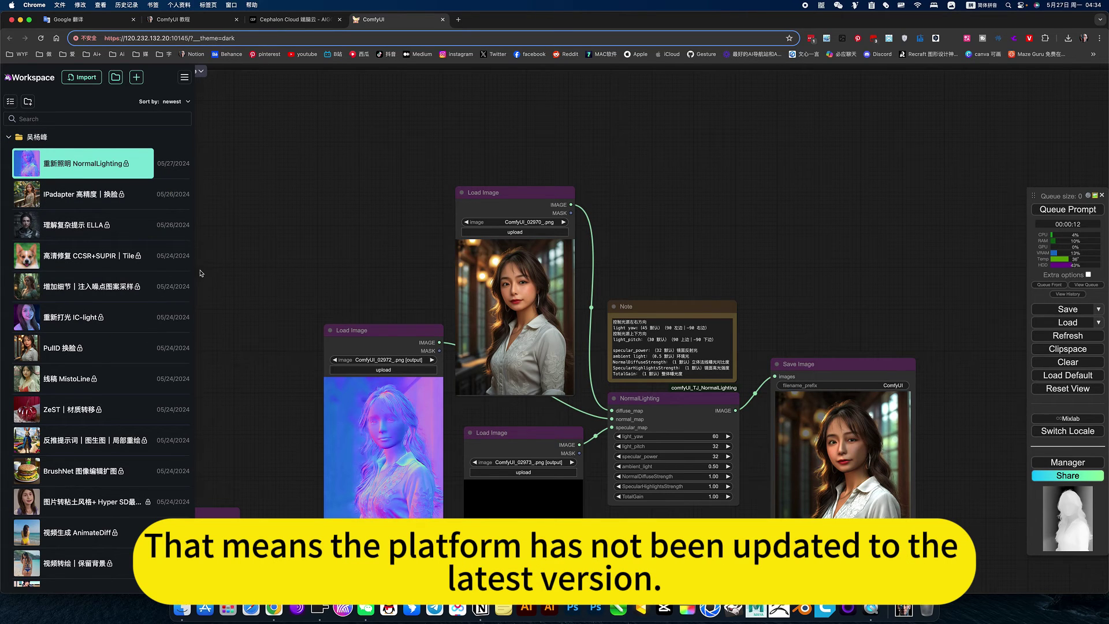
click(330, 239)
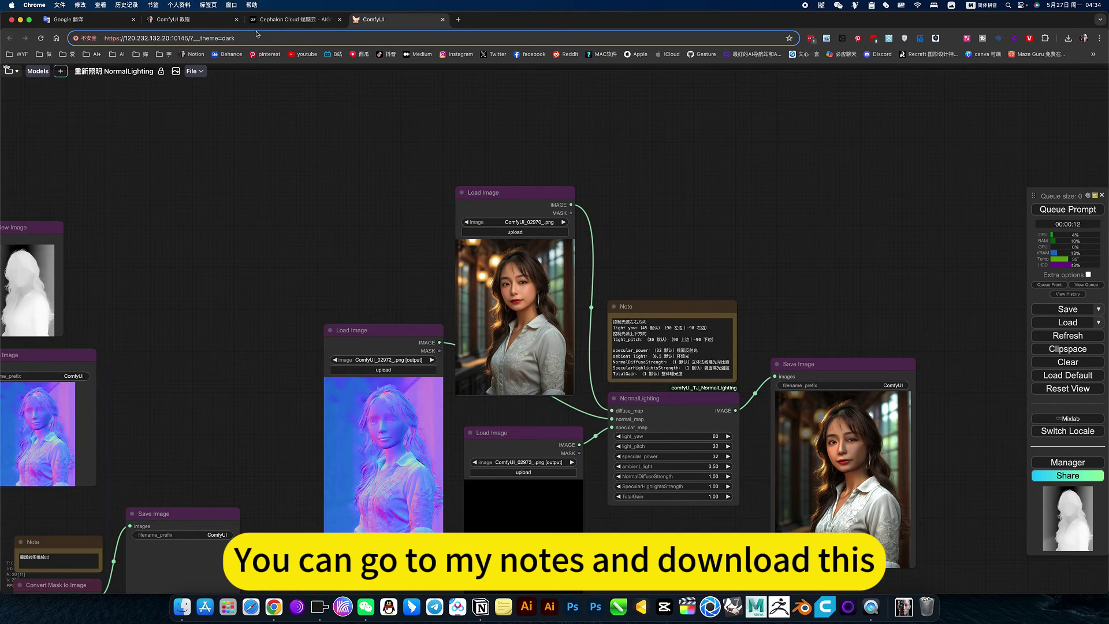
Briefly check the notes page, return to ComfyUI and examine the NormalLighting and Geowizard Sampler nodes.
click(195, 22)
click(375, 22)
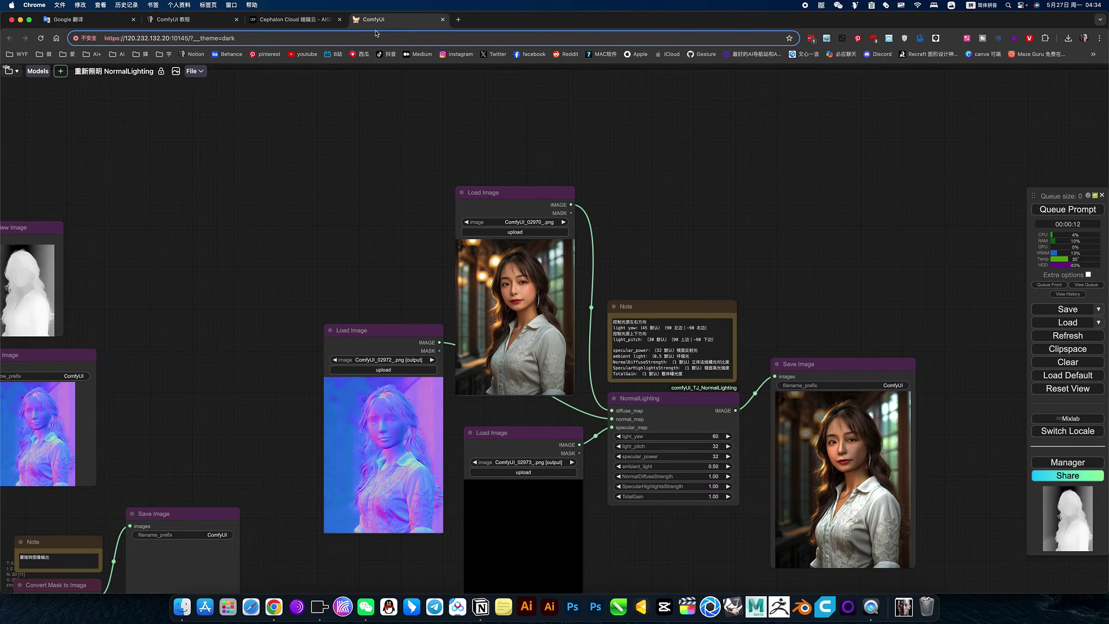
drag(807, 289, 676, 260)
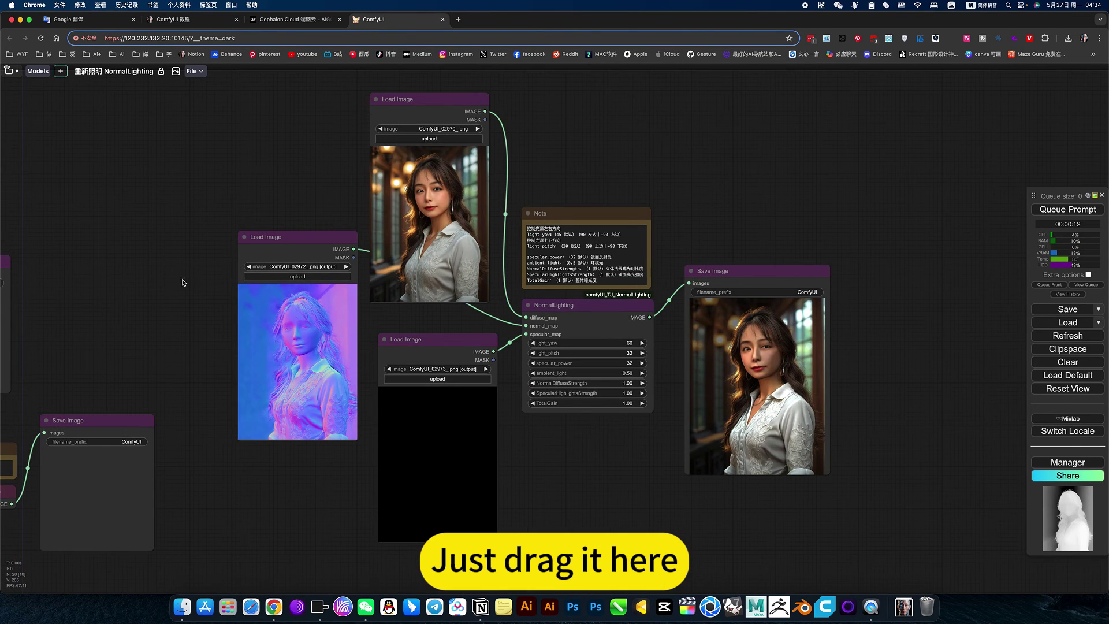
drag(153, 296, 717, 317)
scroll(306, 254, up, 2)
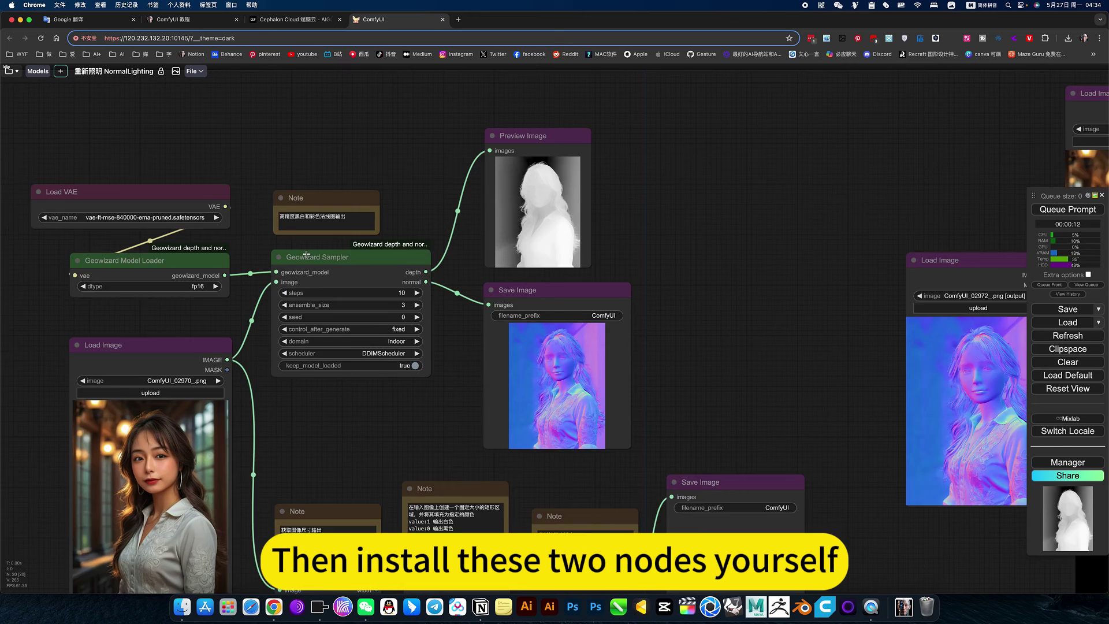
scroll(307, 254, up, 3)
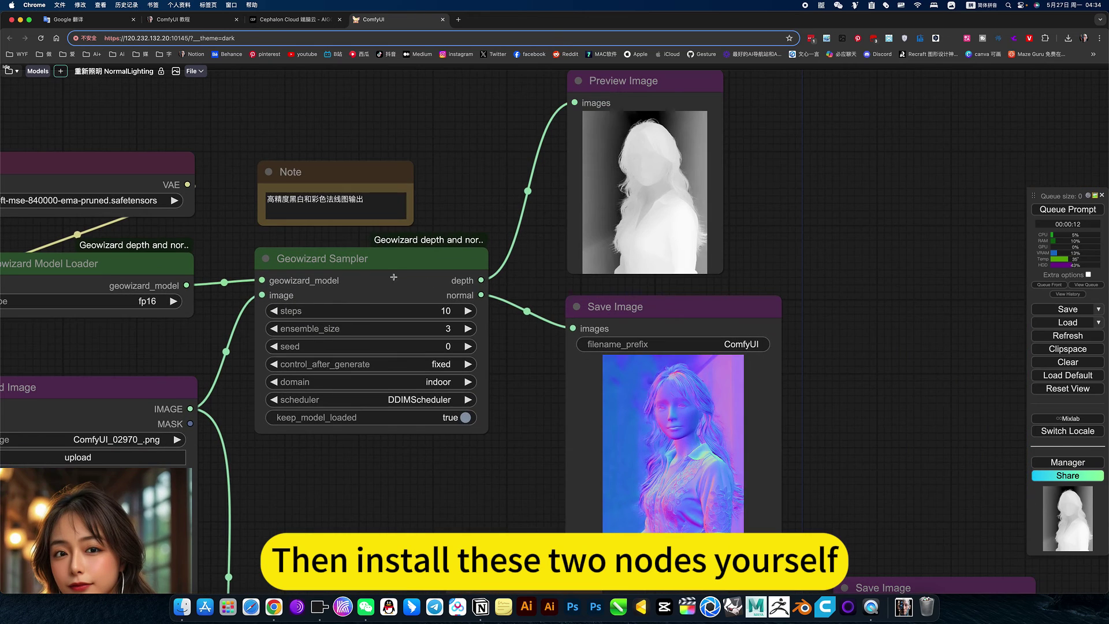
Look up the custom nodes to install, comfyUI_TJ_NormalLighting and Geowizard depth and normal estimation, in the ComfyUI 教程 notes.
click(168, 19)
scroll(213, 428, up, 15)
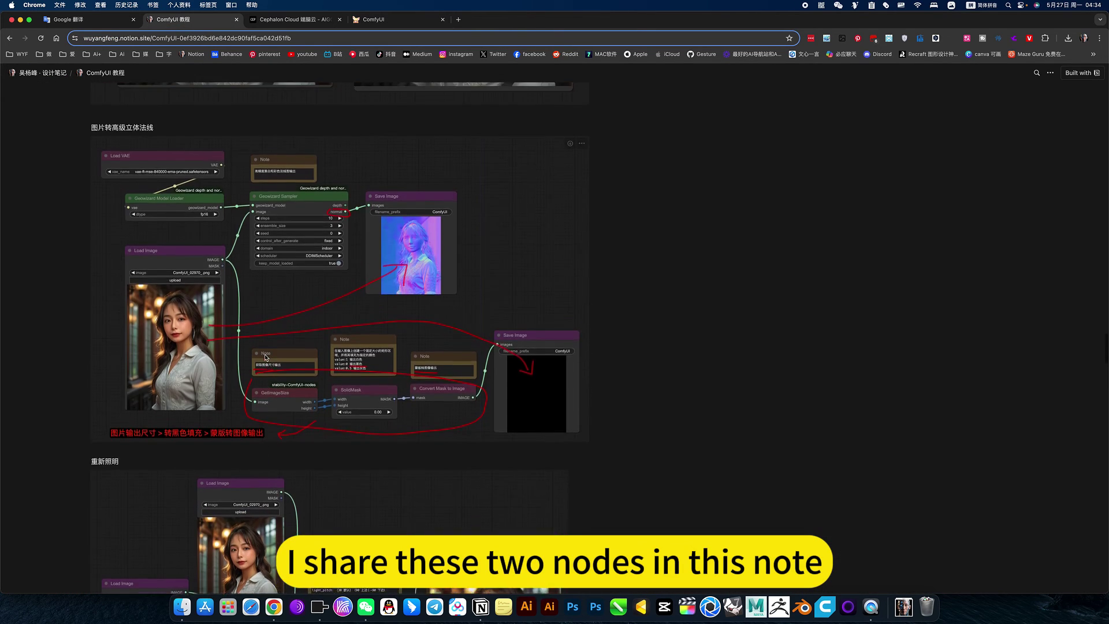
scroll(265, 358, up, 1)
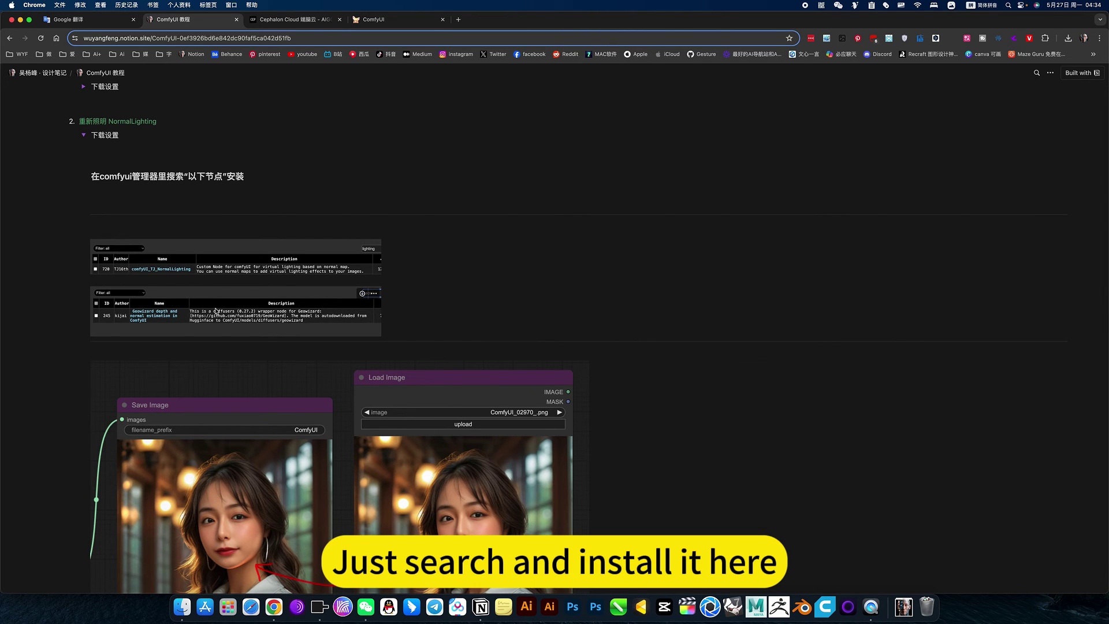
Return to ComfyUI, view the installable custom nodes in ComfyUI Manager and close the manager without installing anything.
click(395, 23)
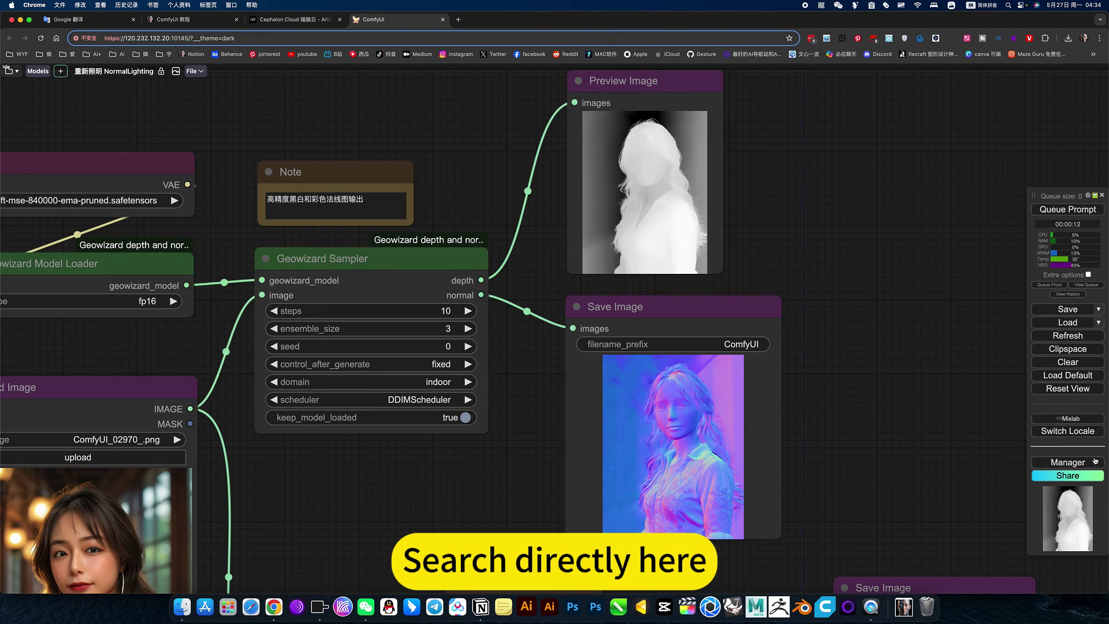
click(1067, 462)
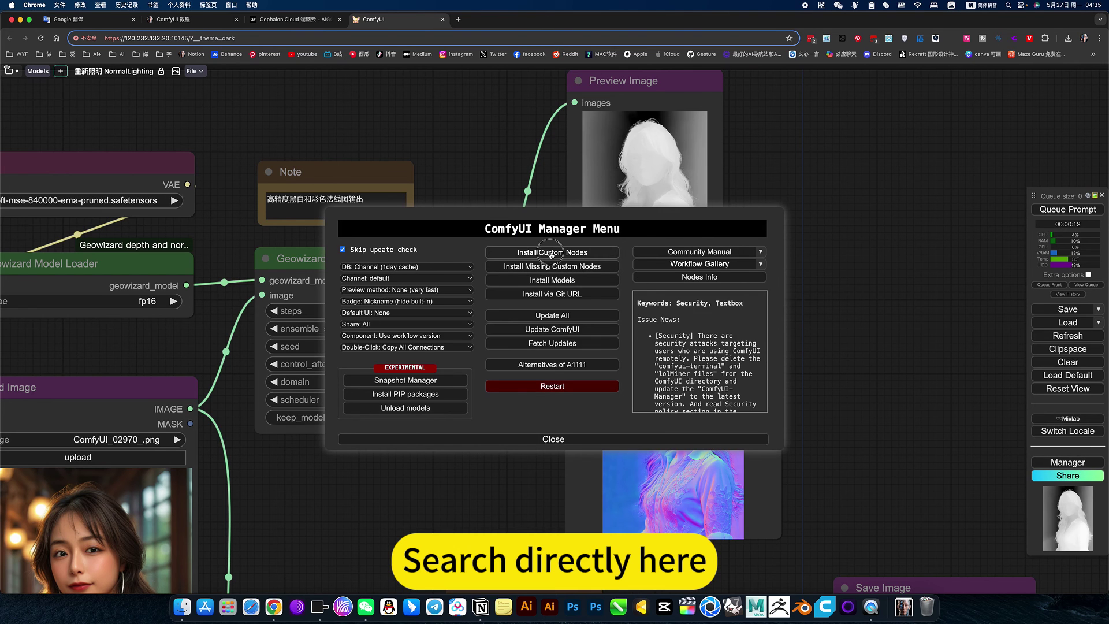
click(552, 253)
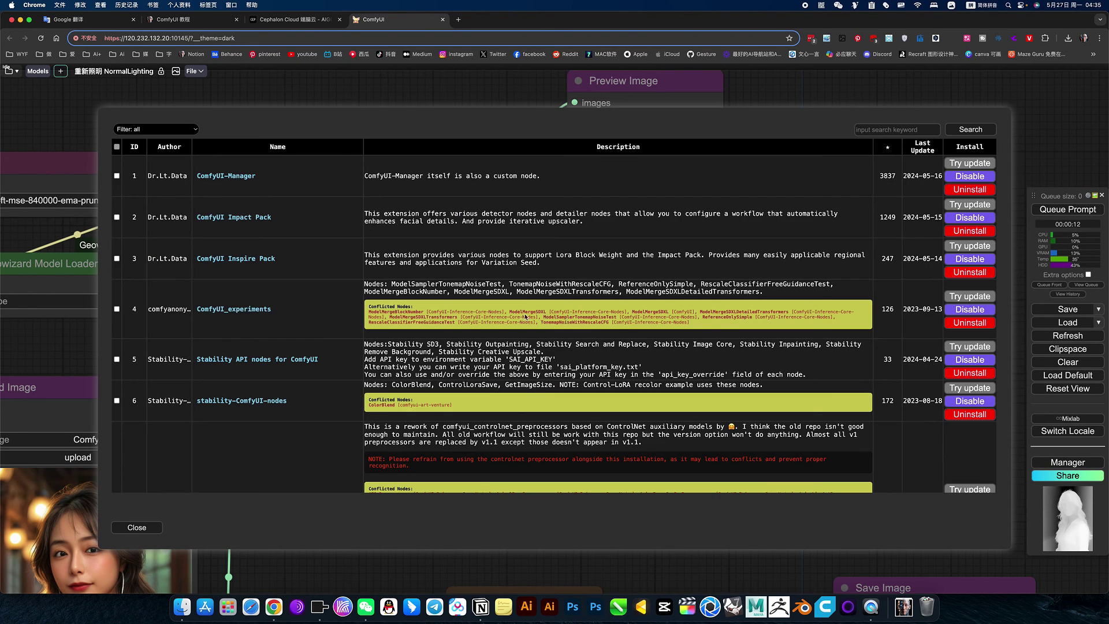
click(149, 527)
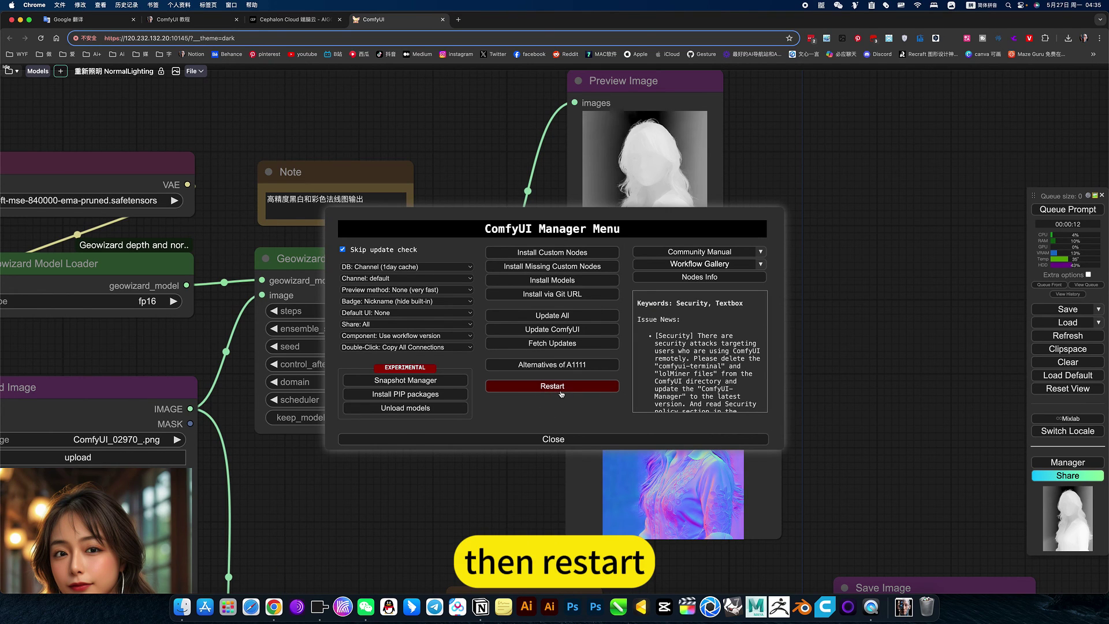
click(563, 442)
Review the finished workflow from the Geowizard Sampler outputs across to the NormalLighting node and its saved relit portrait.
scroll(874, 380, up, 3)
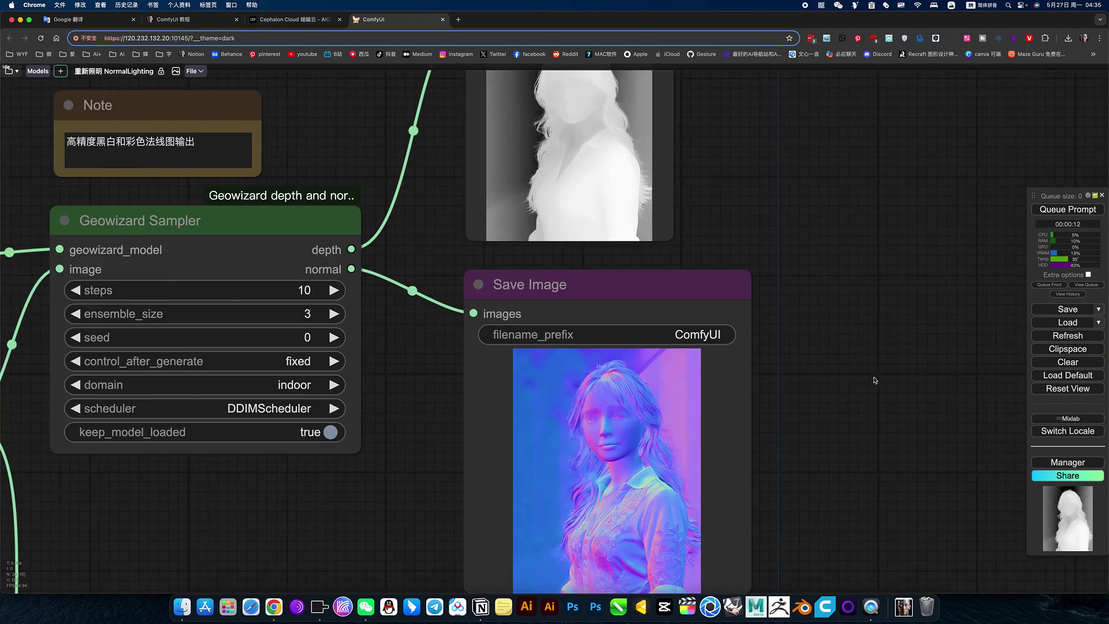
scroll(816, 317, down, 5)
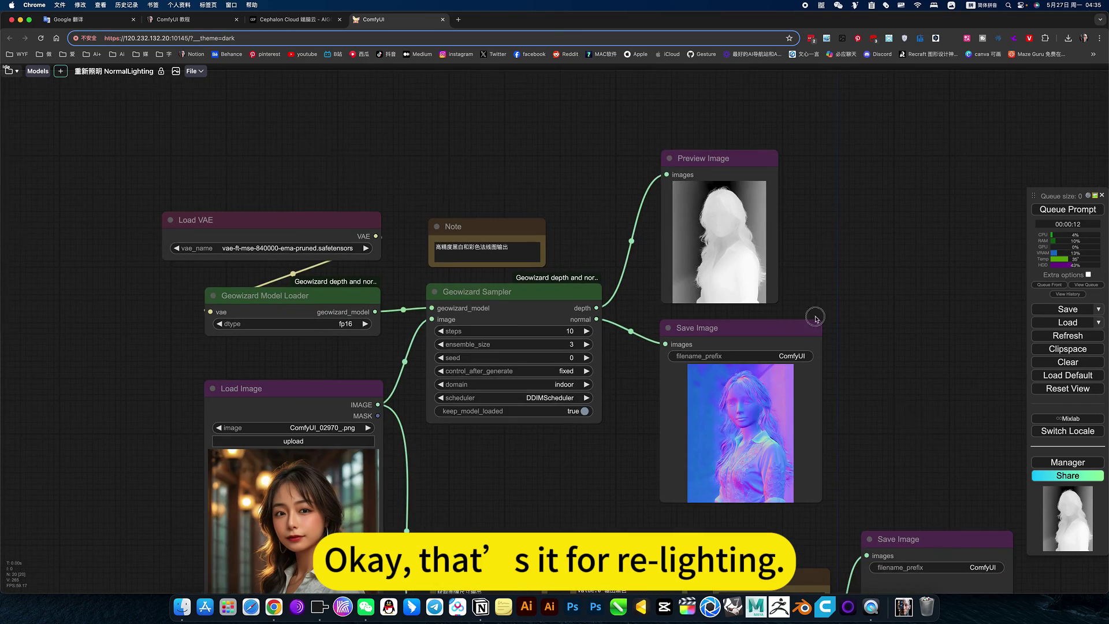
drag(814, 317, 400, 343)
drag(837, 311, 367, 313)
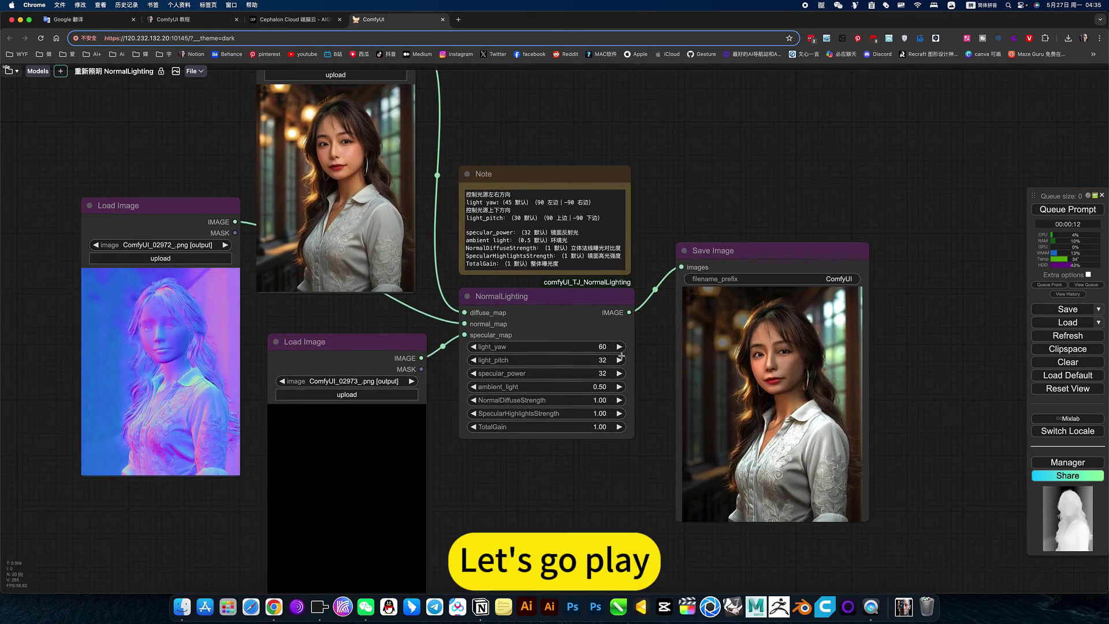